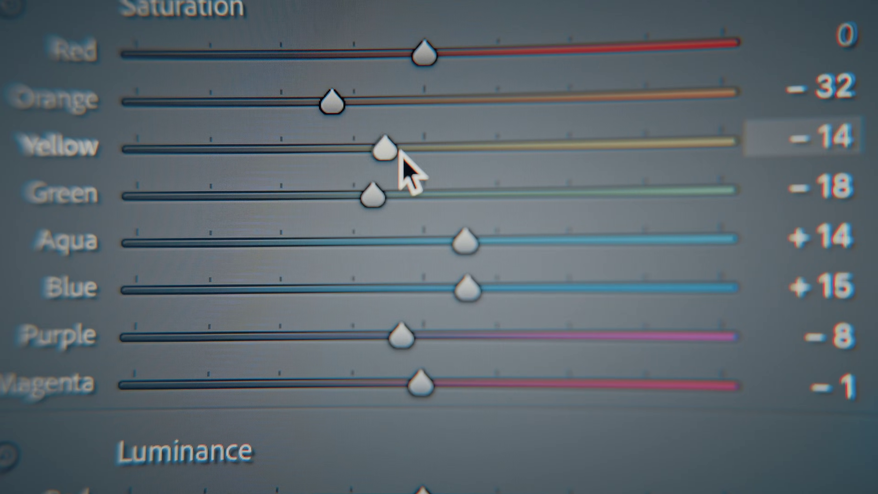
- Adjust the Yellow, Green and Aqua saturation in the color mixer
left_click_drag(402, 155, 423, 143)
left_click_drag(378, 200, 348, 198)
left_click_drag(465, 239, 459, 213)
left_click_drag(325, 91, 327, 89)
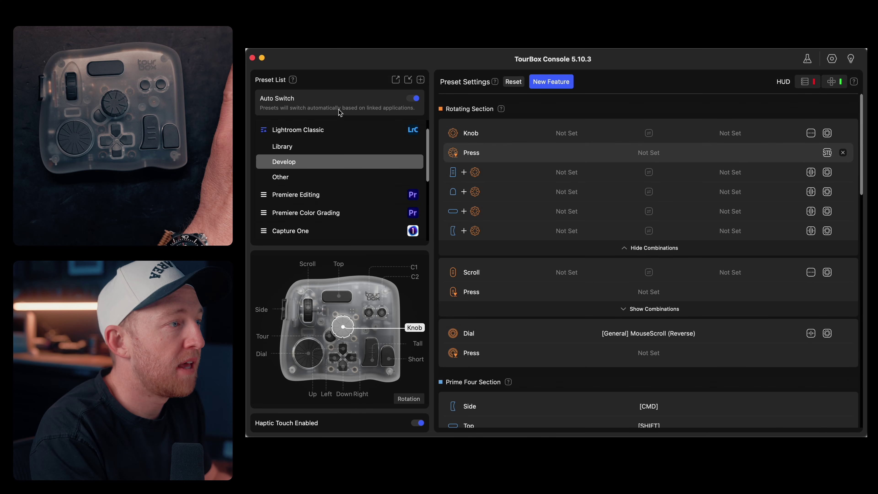
- Look through the preset list to see which applications and Lightroom Classic modules have presets
scroll(332, 138, "up", 1)
scroll(332, 173, "down", 3)
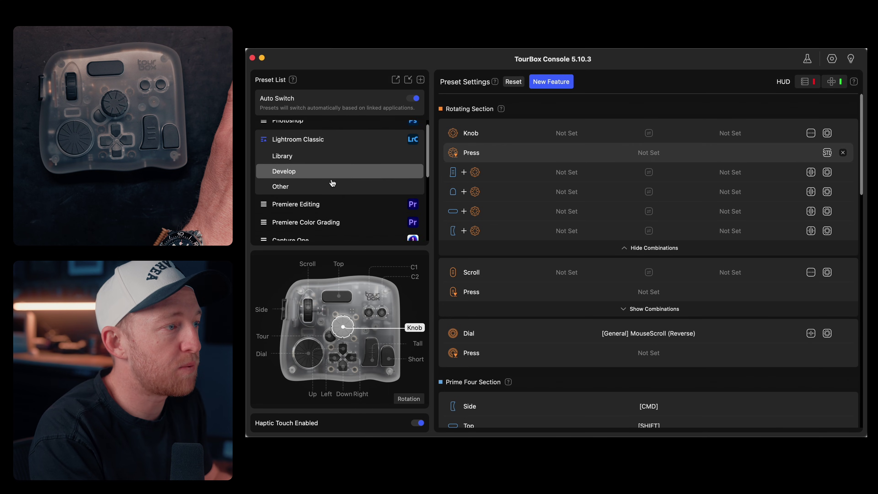
scroll(327, 236, "down", 3)
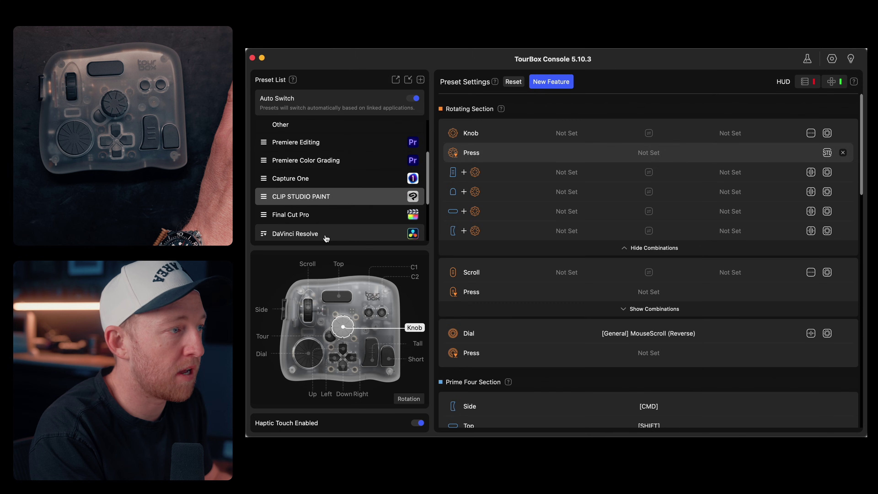
scroll(346, 231, "up", 6)
scroll(344, 218, "down", 3)
scroll(332, 166, "up", 1)
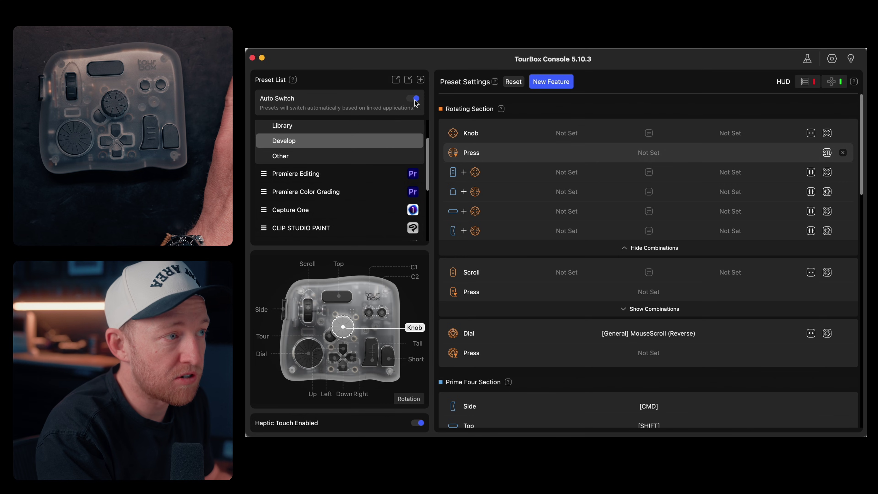
scroll(361, 176, "up", 2)
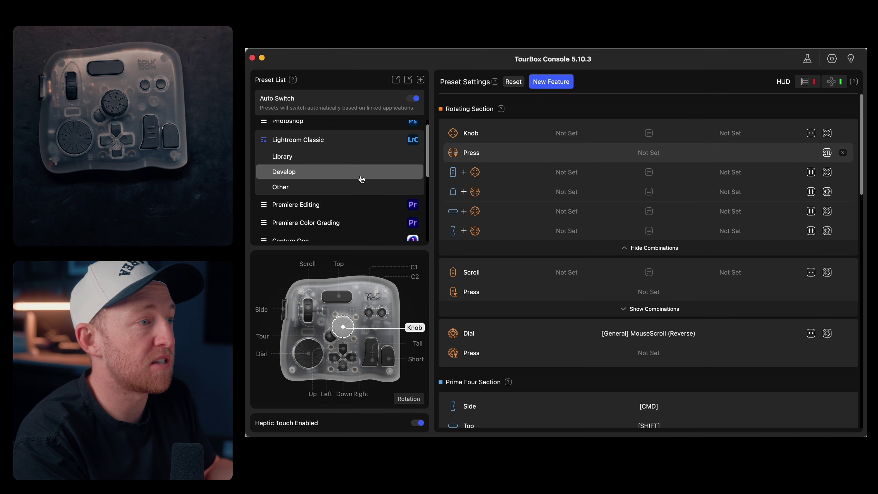
- Review the Side, Top, Tall and Short assignments in the Develop preset's Prime Four Section
scroll(735, 264, "down", 5)
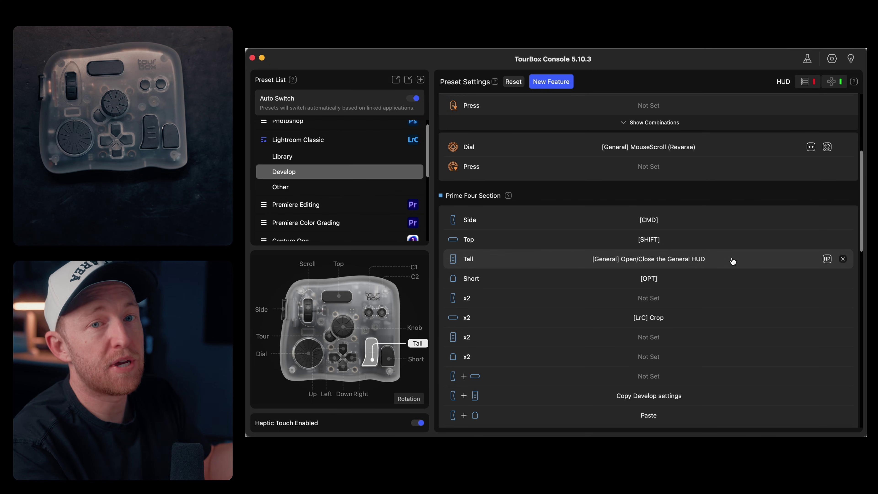
scroll(612, 227, "up", 1)
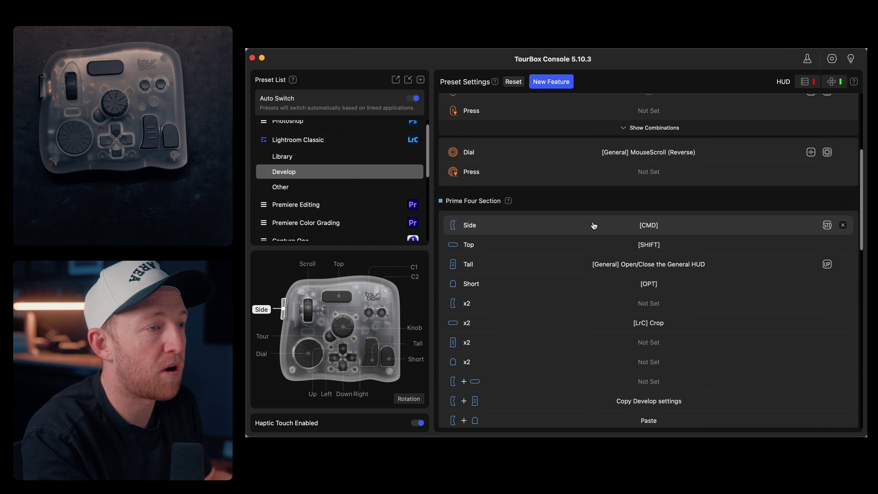
left_click(673, 234)
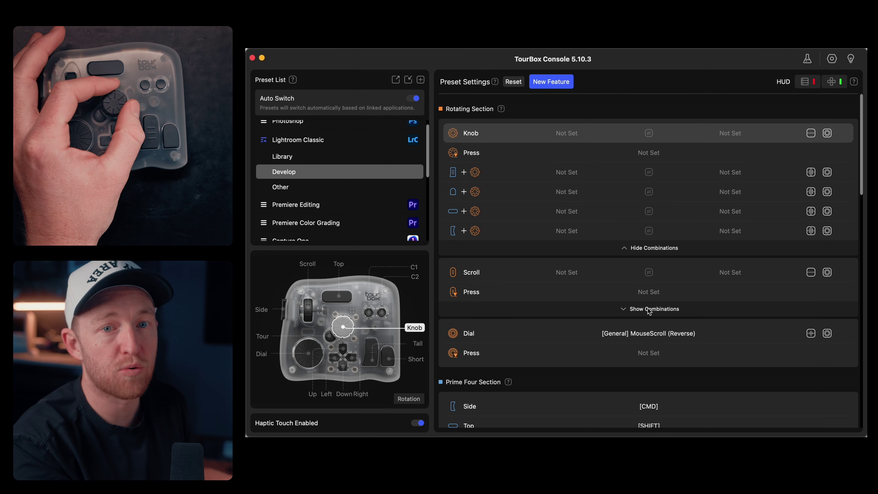
- Set the Knob's rotation speed to medium in the Lightroom Classic Develop preset
left_click(811, 133)
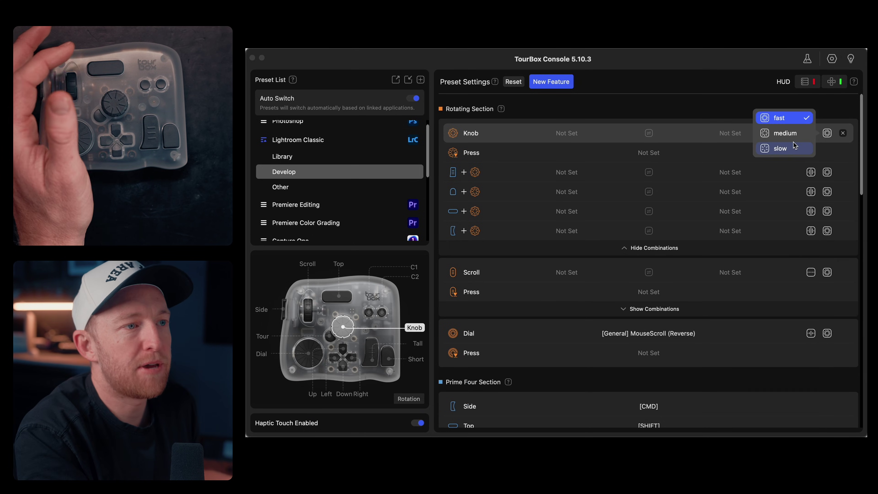
left_click(788, 133)
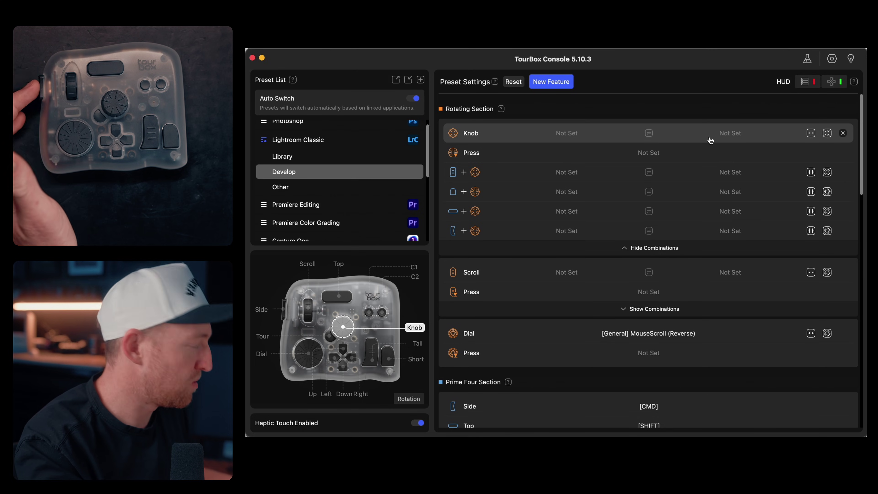
- Examine the single, double-press and combination assignments of the Prime Four Section in the Develop preset
scroll(710, 141, "down", 8)
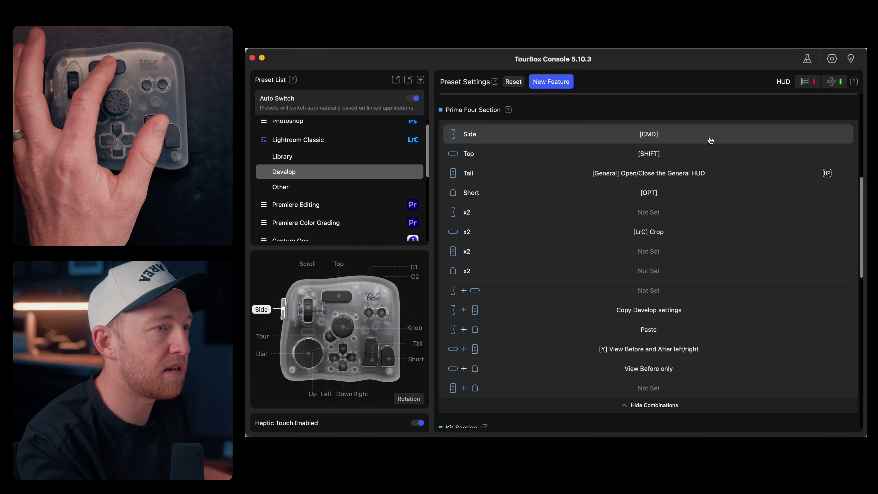
scroll(711, 140, "down", 1)
scroll(710, 140, "down", 1)
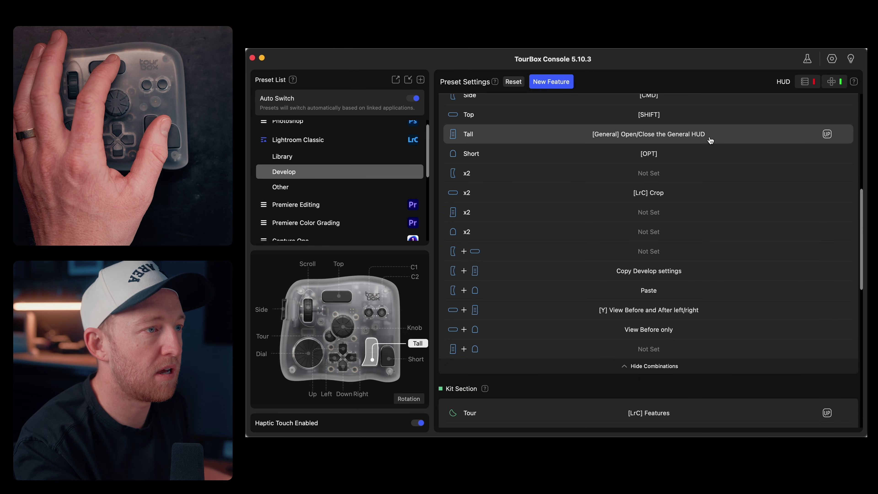
scroll(711, 140, "down", 1)
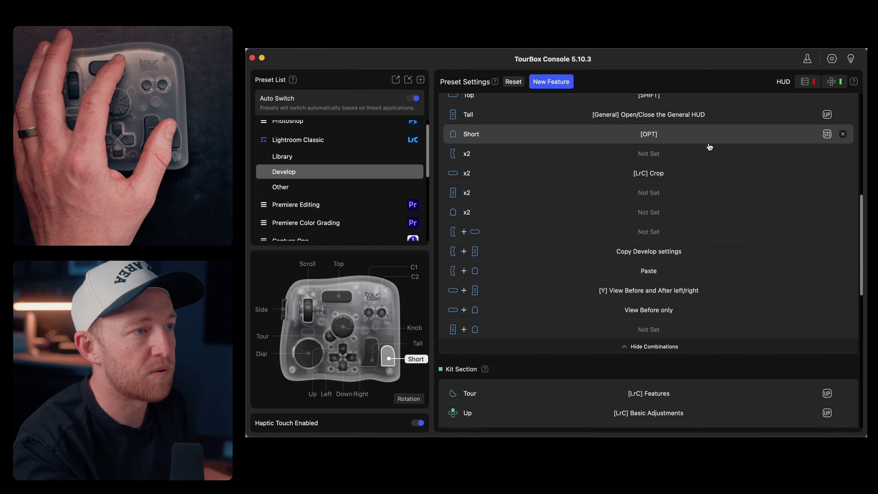
key("alt")
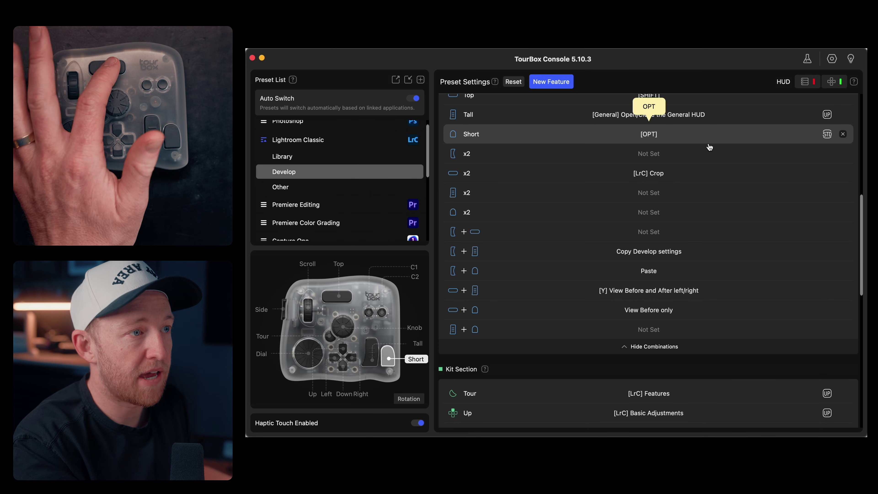
scroll(708, 146, "down", 2)
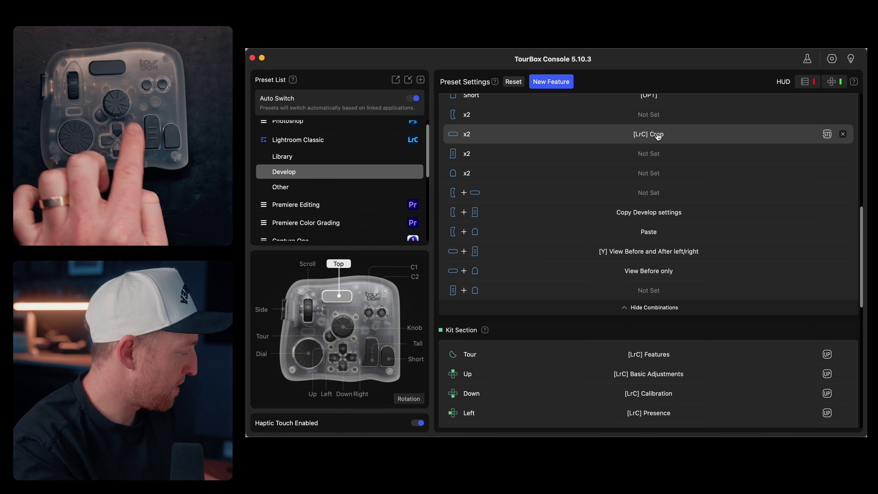
- Examine the Kit Section and Custom Section assignments, including the directional, C1, C2 and masking combinations
scroll(656, 135, "up", 10)
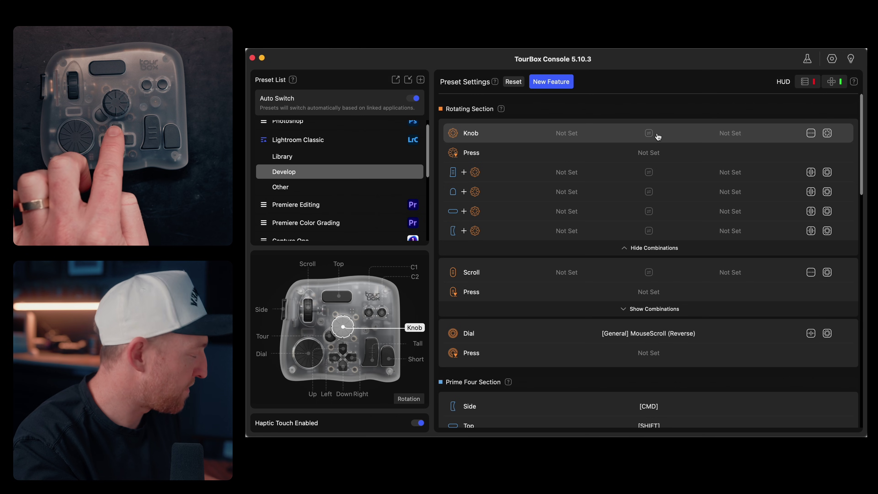
scroll(658, 137, "down", 10)
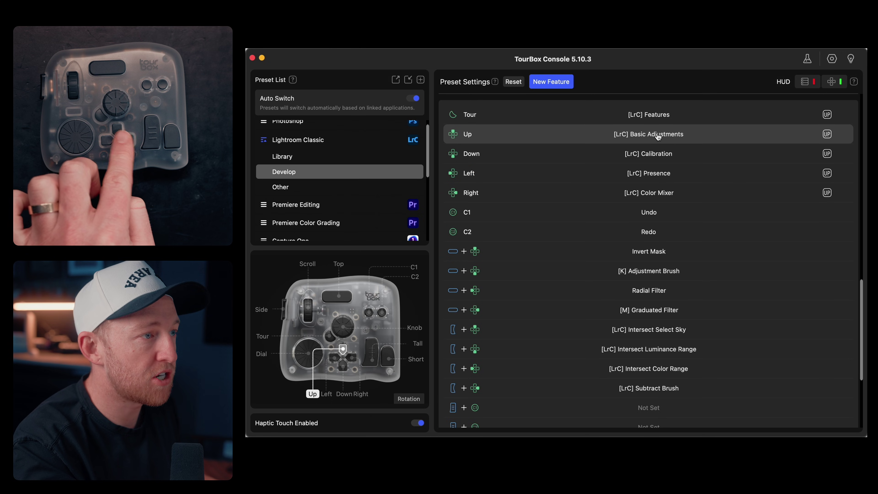
scroll(658, 137, "down", 1)
scroll(657, 138, "down", 2)
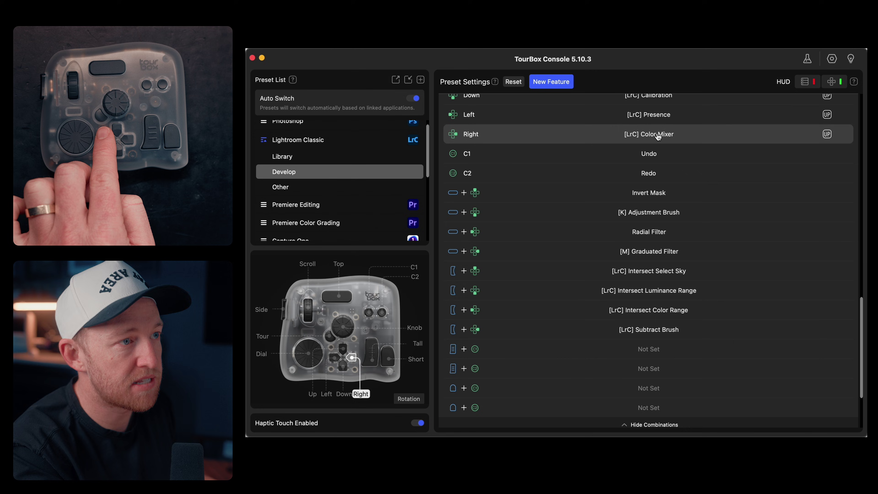
scroll(658, 137, "up", 1)
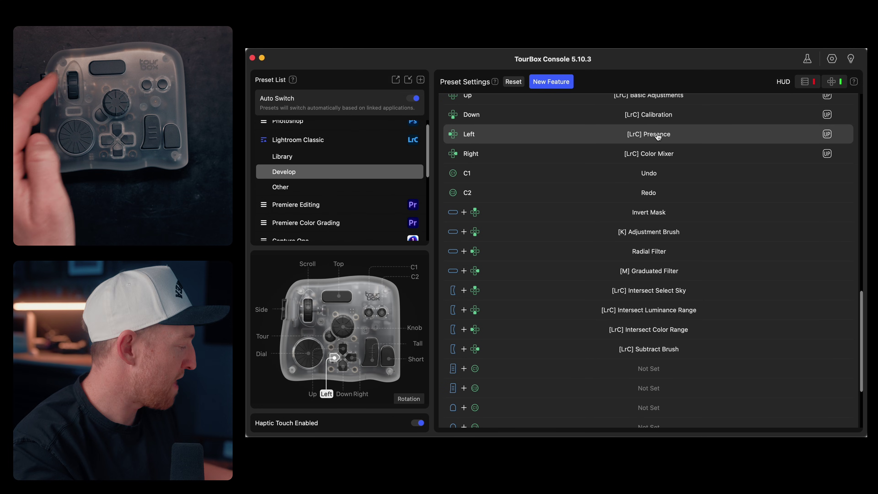
scroll(658, 137, "down", 6)
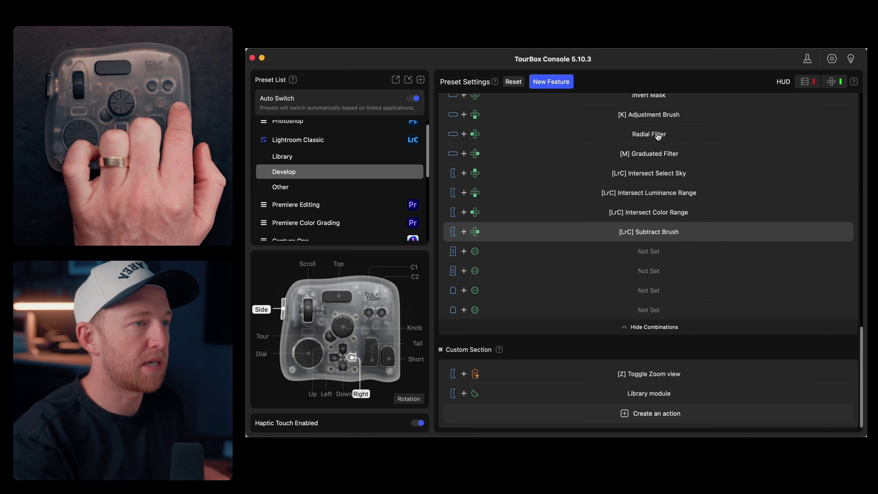
scroll(702, 395, "up", 5)
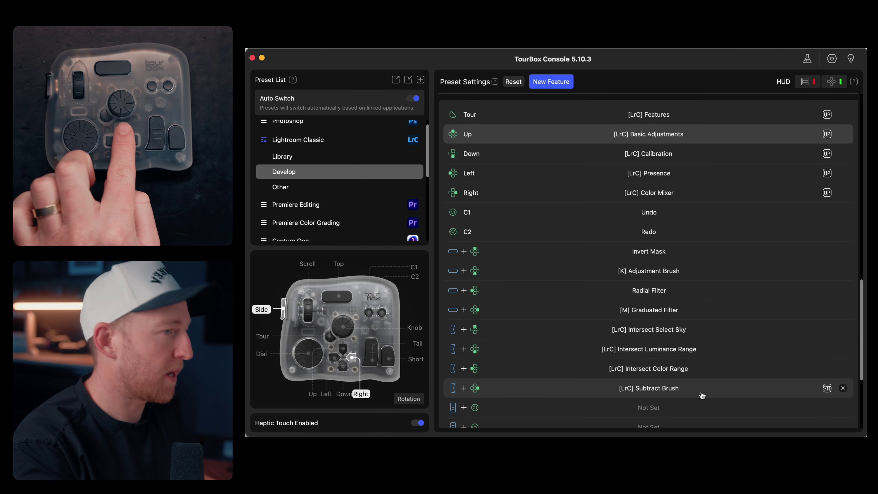
- Open the Up button's Basic Adjustments panel and try to move Tint below Exposure in the slider order
left_click(688, 134)
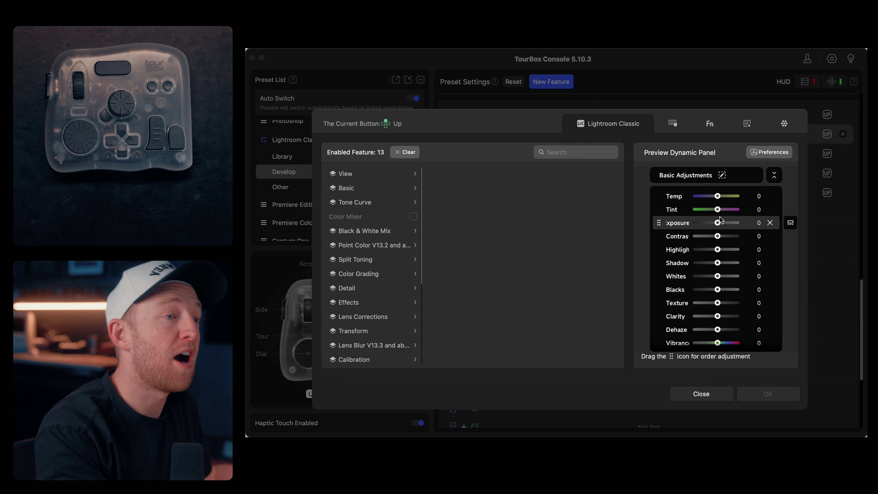
scroll(719, 220, "down", 1)
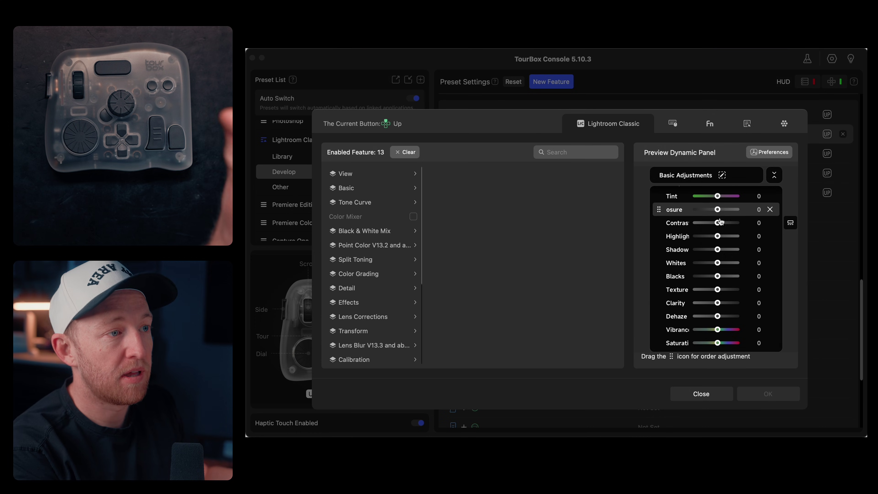
scroll(719, 219, "up", 1)
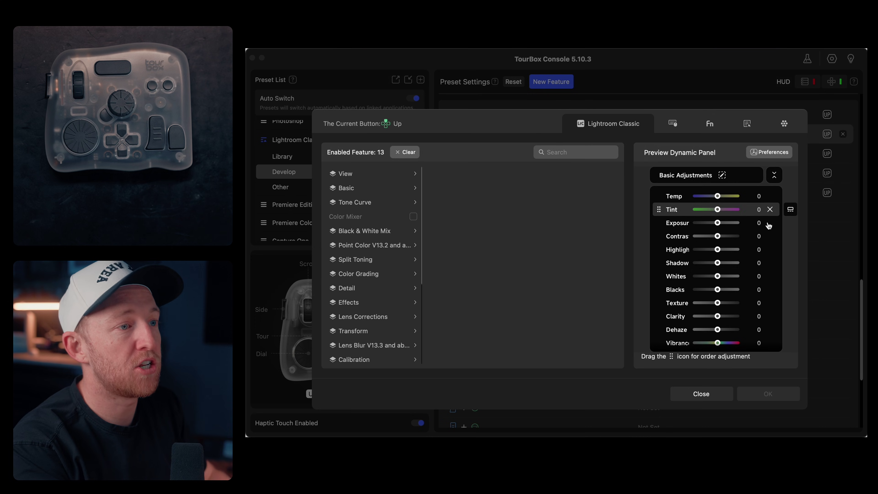
mouse_move(659, 208)
left_mouse_down()
mouse_move(658, 191)
mouse_move(658, 223)
left_mouse_up()
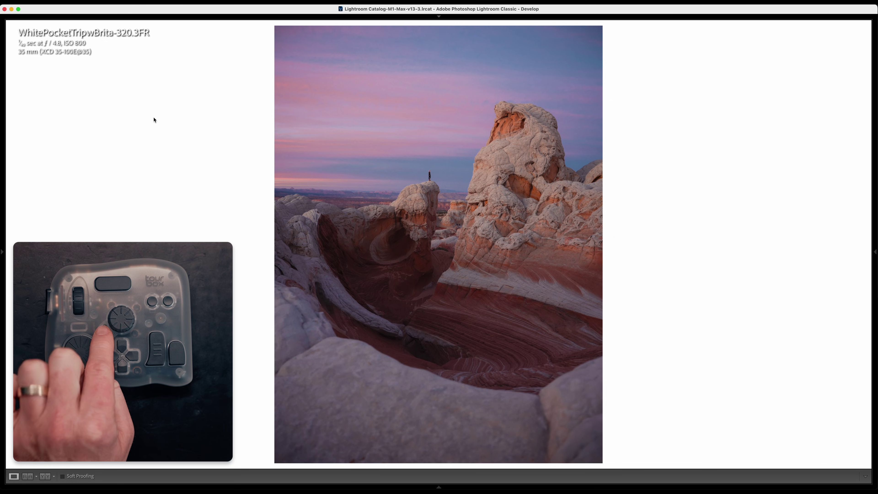
- Switch to Lightroom Classic and apply the Filmic +1 preset from the Features panel, followed by *General Curve + Color
key("ctrl+alt+shift+p")
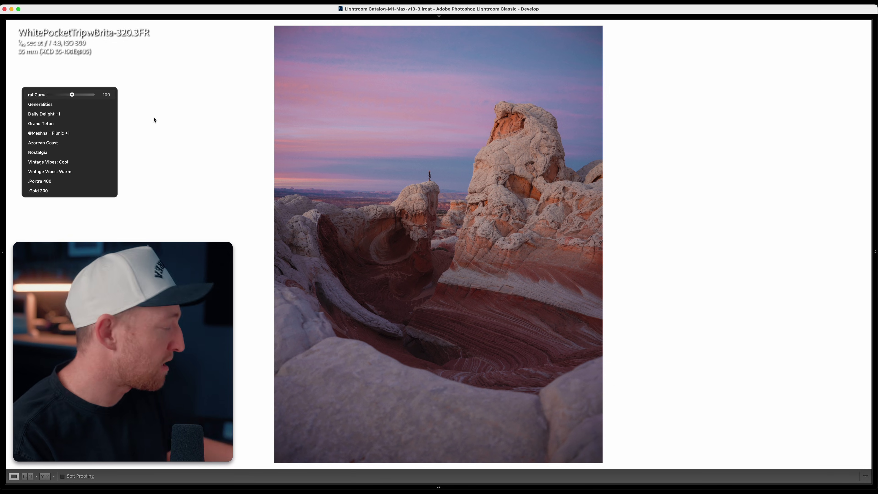
key("Down")
key("Down")
key("Down")
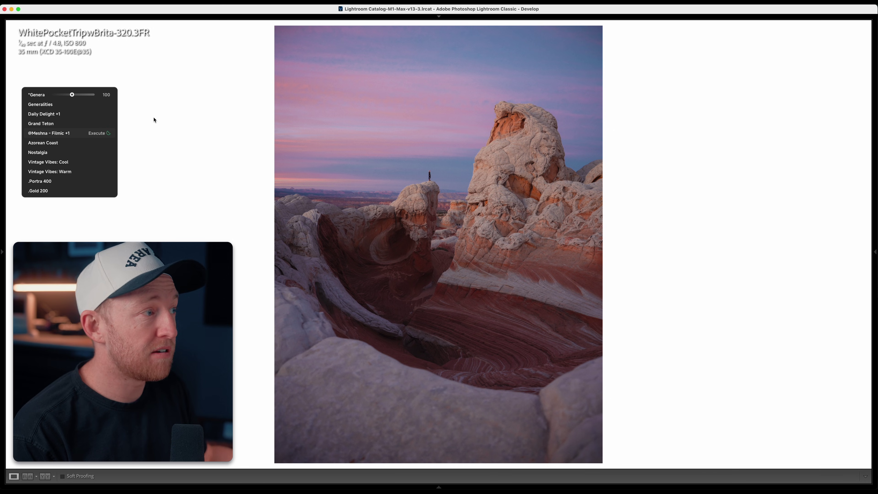
key("Down")
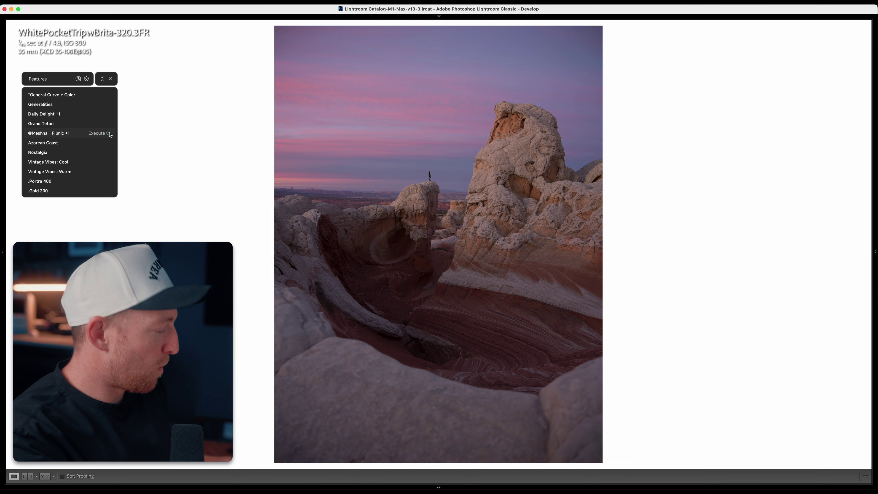
left_click(73, 97)
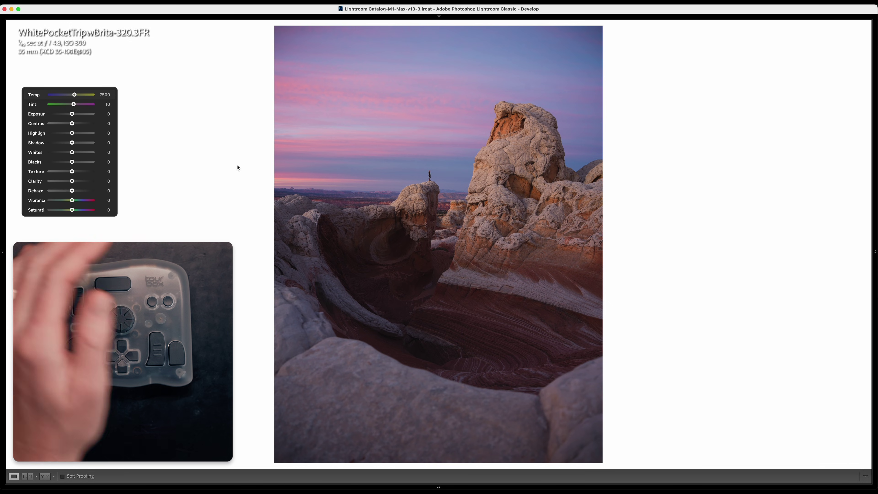
mouse_move(64, 85)
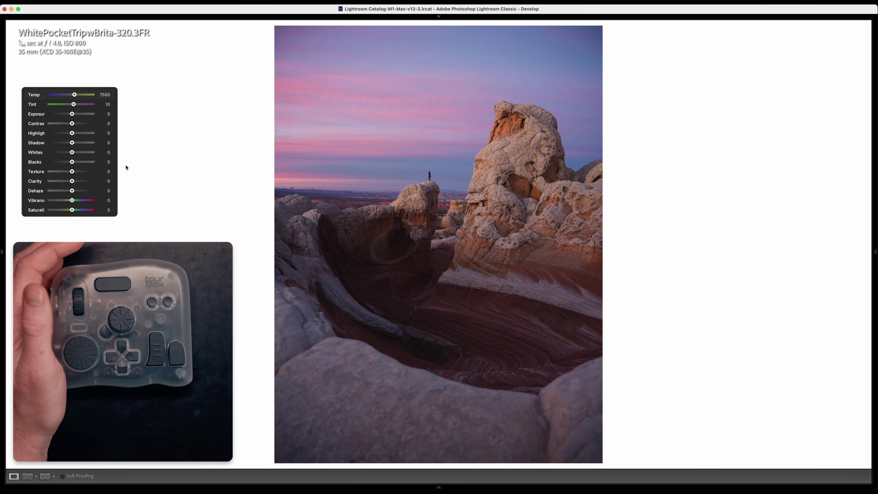
left_click(106, 143)
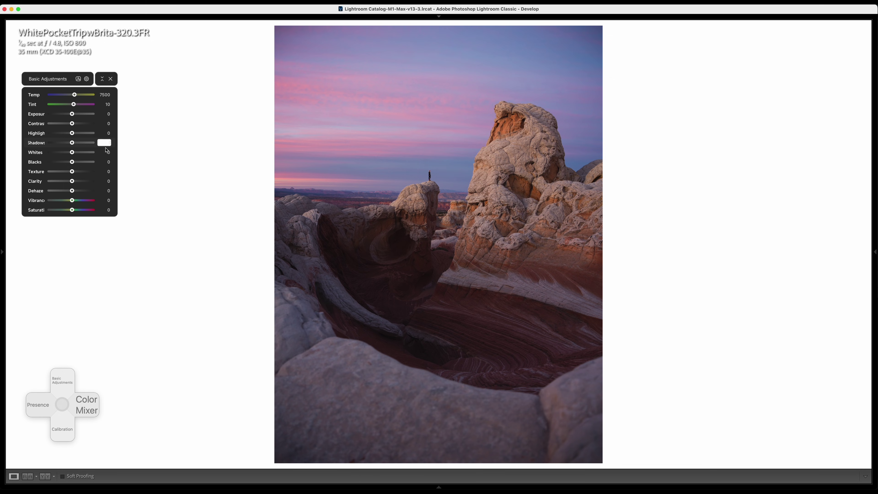
left_click(133, 168)
- Reposition the Basic Adjustments panel and the directional button overlay, and set Shadows to -100
left_click_drag(35, 157, 47, 184)
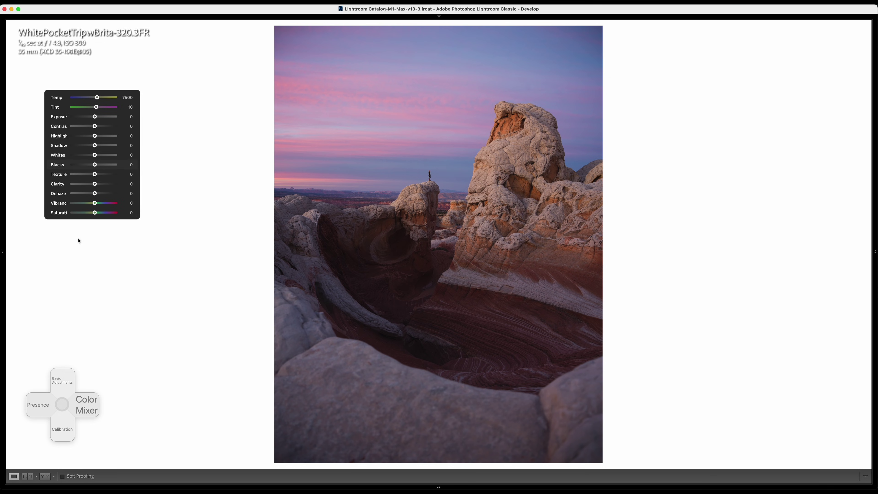
left_click_drag(94, 146, 64, 172)
left_click_drag(60, 403, 110, 374)
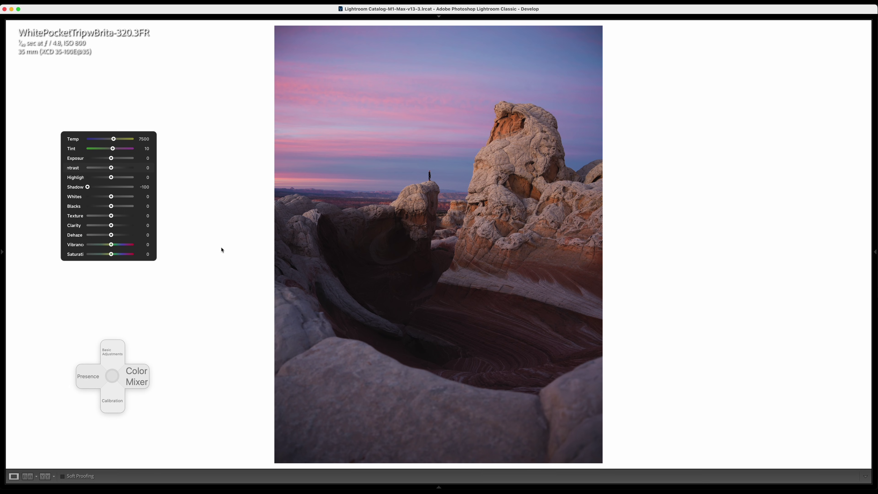
- Move the Basic Adjustments panel closer to the photo and reset Shadows to 0
mouse_move(75, 160)
left_click_drag(71, 131, 100, 139)
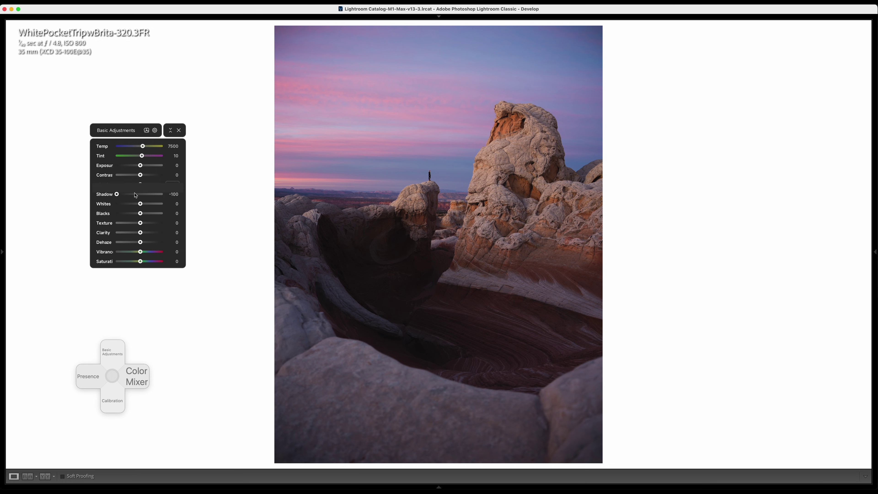
double_click(105, 195)
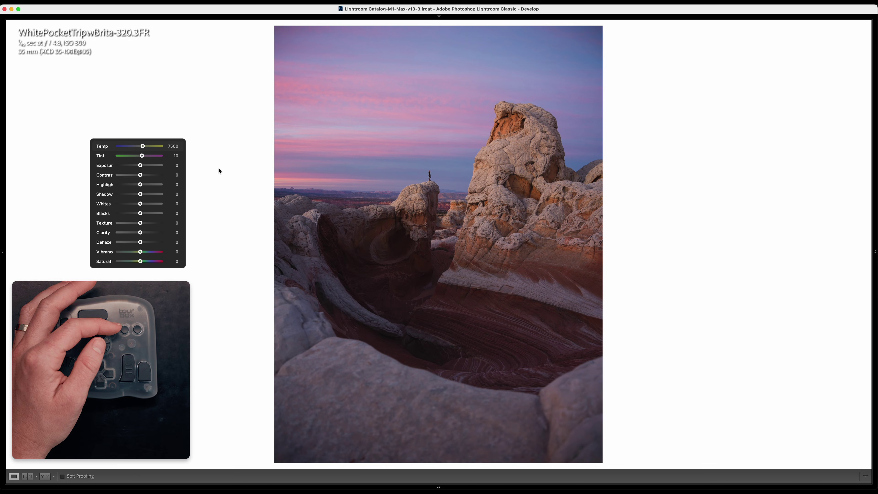
- Set the photo's Temp to 6850, Tint to 19 and Exposure to 0.74 in the Basic Adjustments
key("period")
key("period")
key("period")
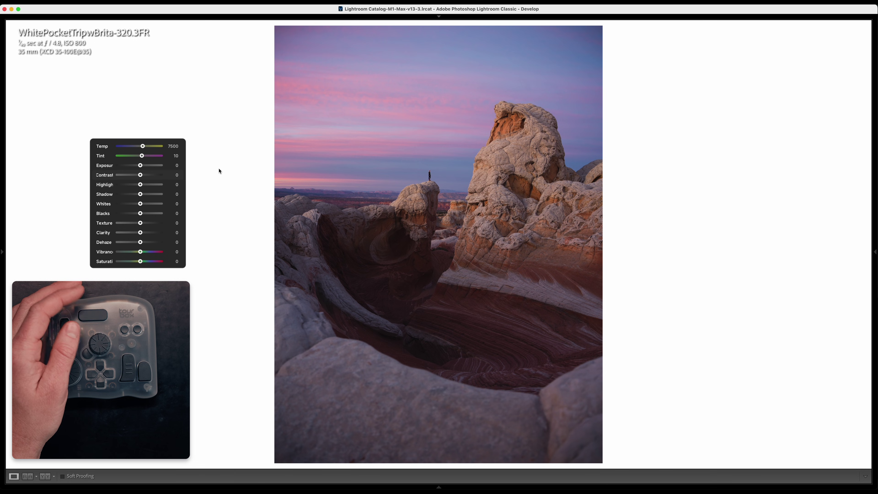
key("equal")
key("equal")
key("equal")
key("equal")
key("equal")
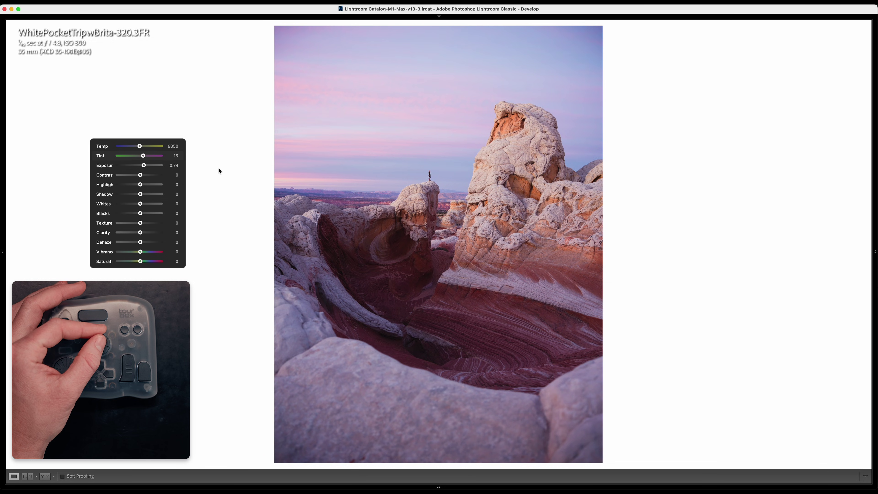
- Set Contrast -10, Highlights -26, Shadows 17, Whites and Blacks -13, Texture -4, Clarity -10, Dehaze 3, Vibrance 14, Saturation -10, and compare with the original
key("period")
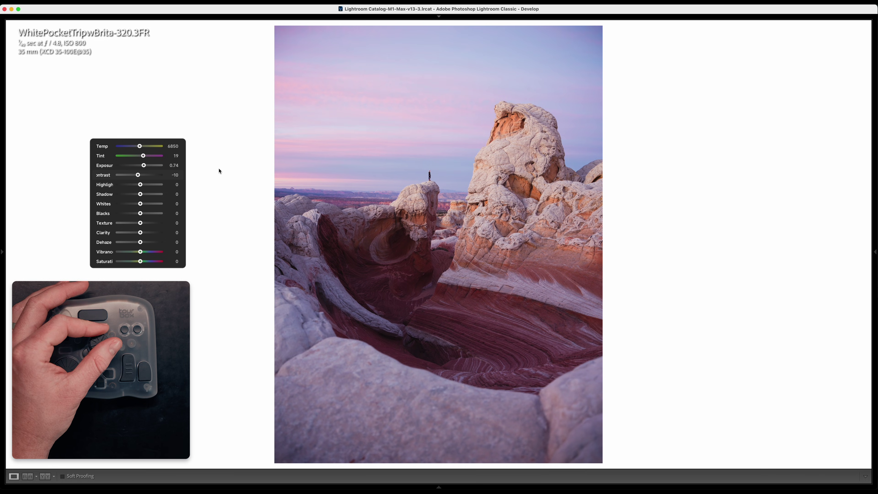
key("period")
key("period")
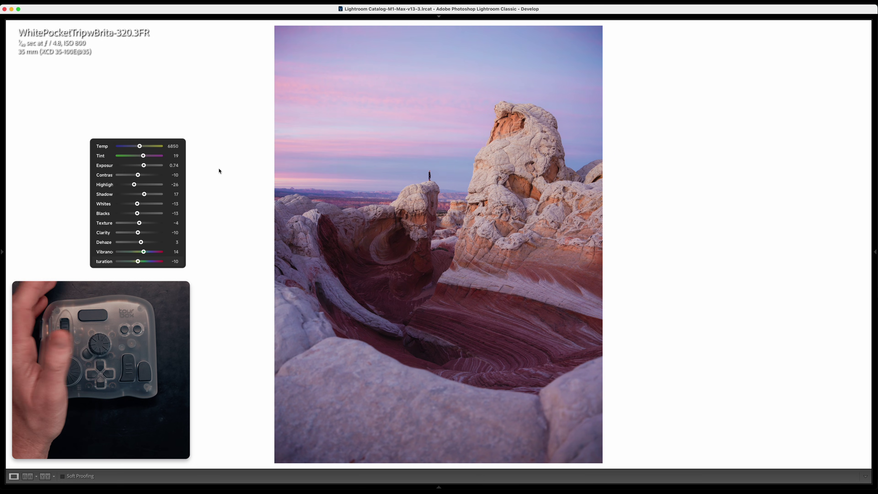
key("backslash")
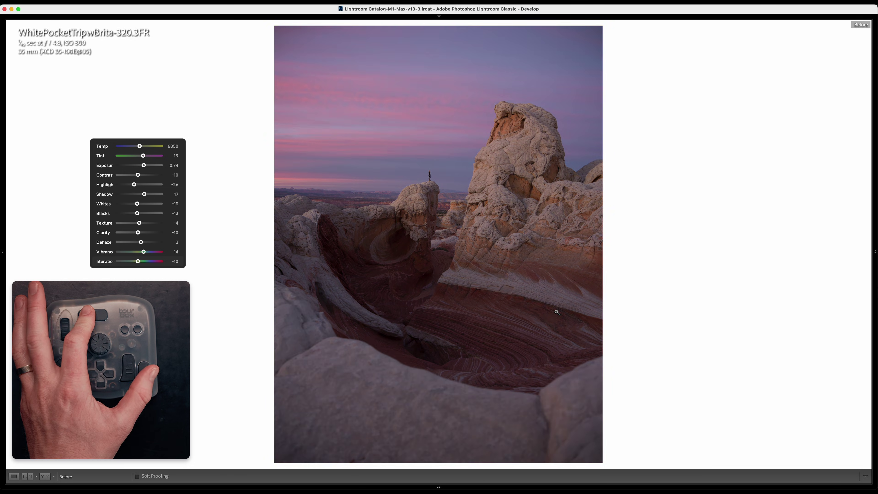
key("backslash")
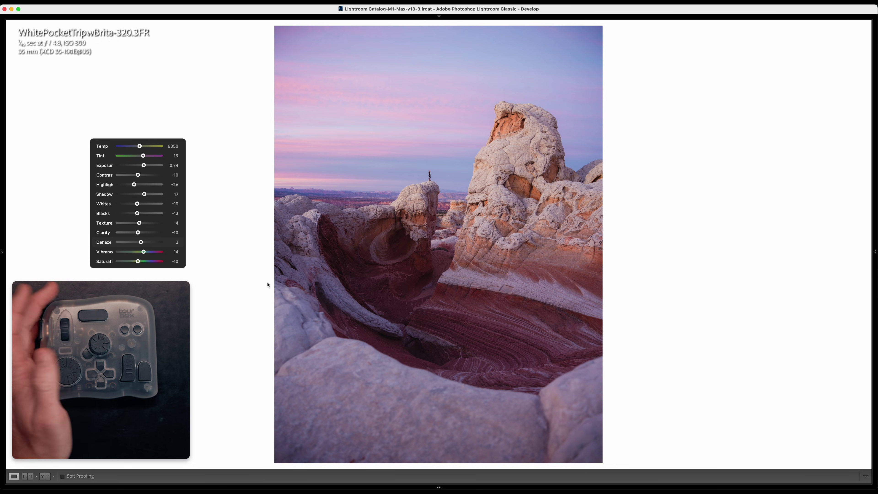
- Open the Color Mixer and set Red Hue to 10, then Orange Hue to -5, Saturation to 10 and Luminance to 10
key("super+3")
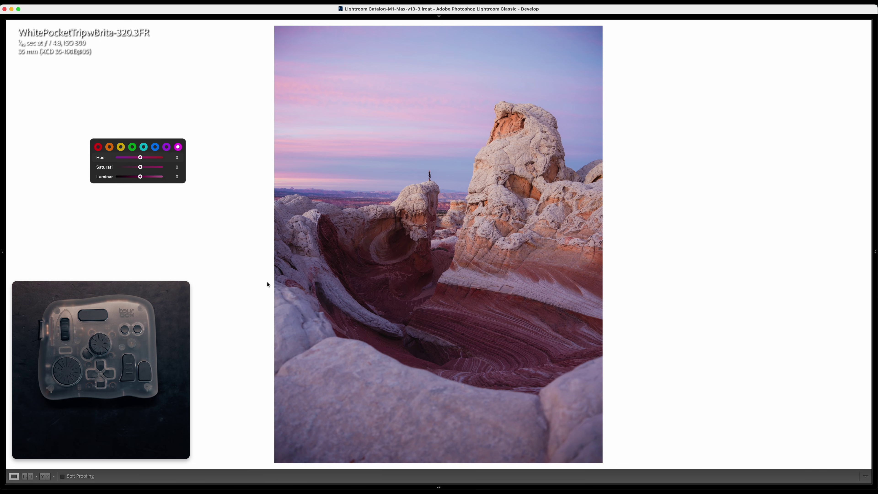
mouse_move(125, 182)
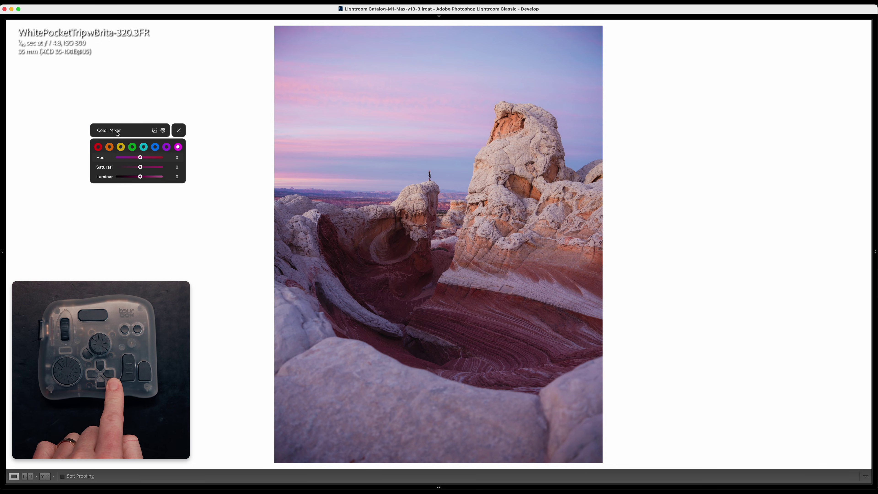
key("Right")
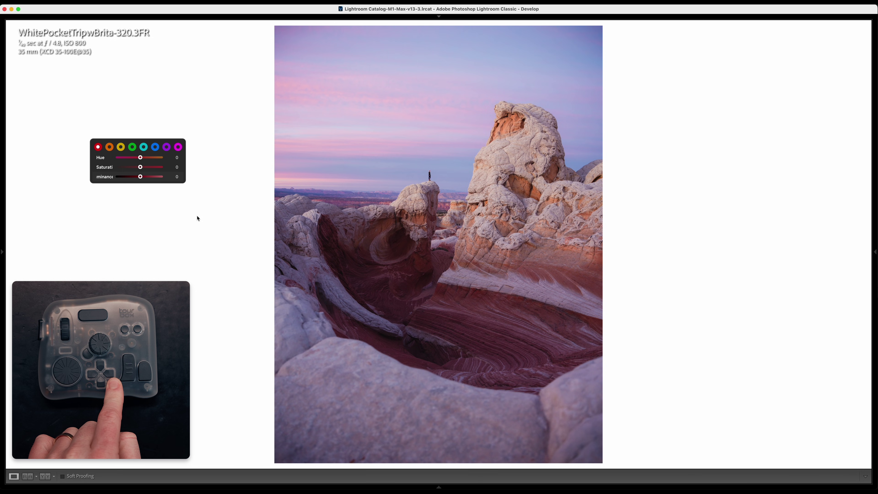
key("F8")
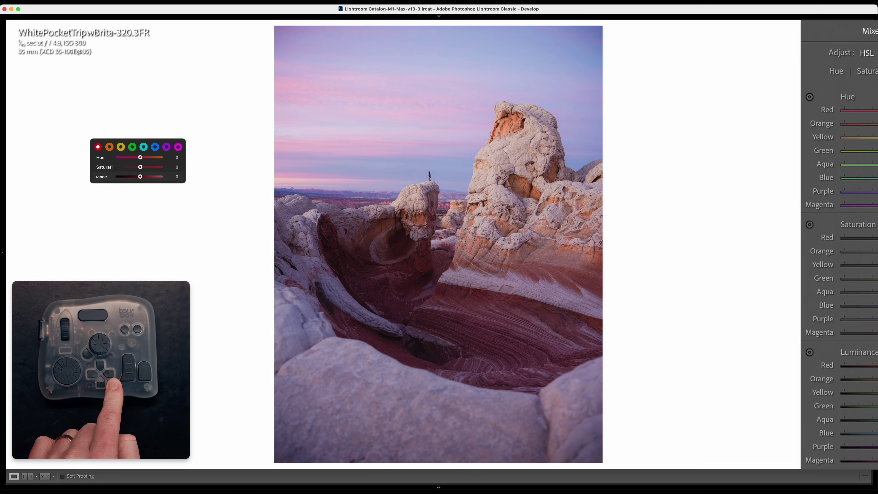
mouse_move(185, 156)
key("Right")
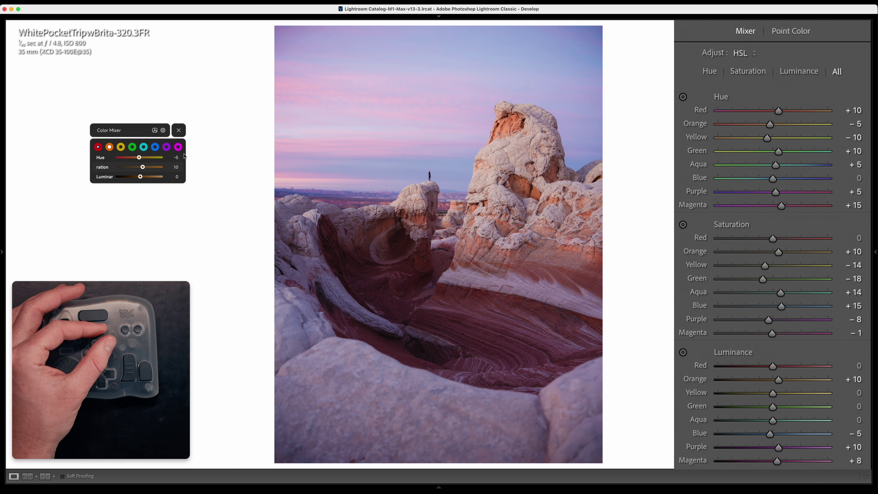
- Set Color Mixer Hue/Saturation/Luminance to Yellow -10/-14/0, Green 10/-18/0, Aqua 5/14/0, Blue 0/15/-5, Purple 5/-8/10 and Magenta 15/-1/8
key("Right")
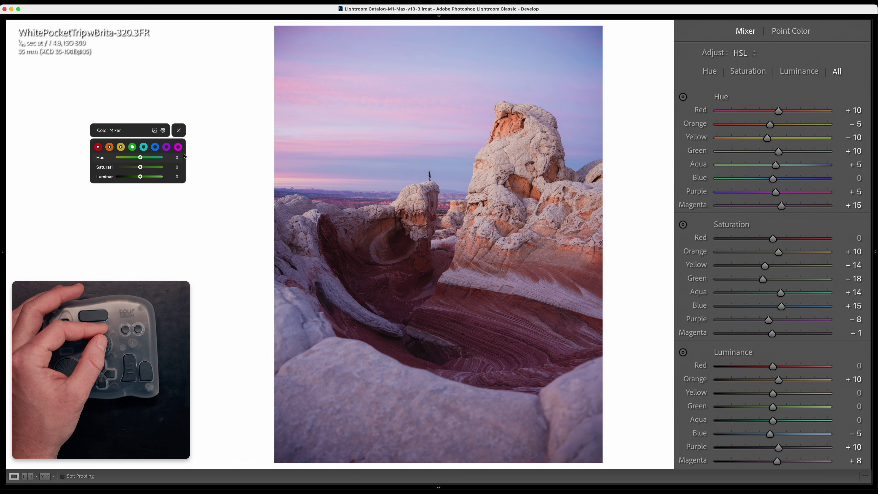
key("Right")
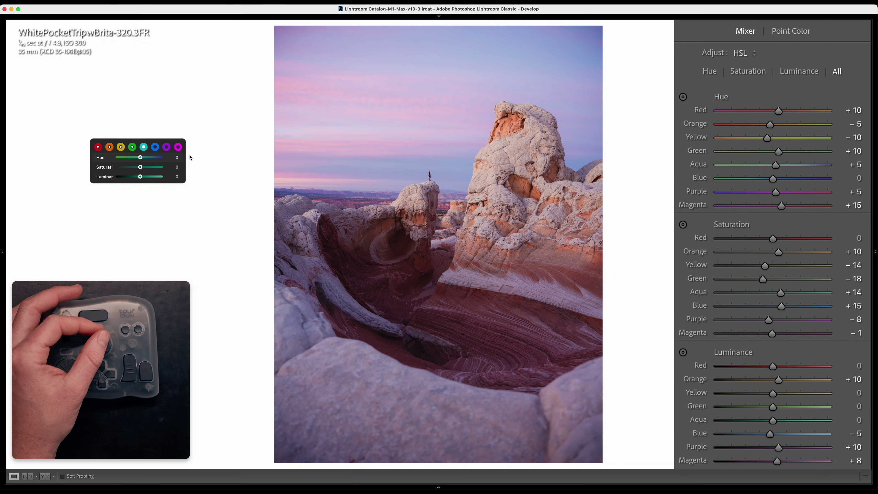
key("Right")
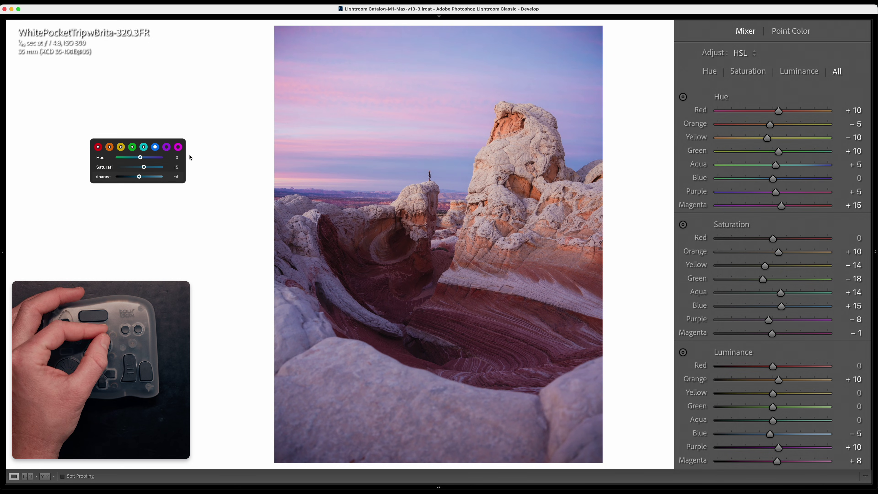
key("Right")
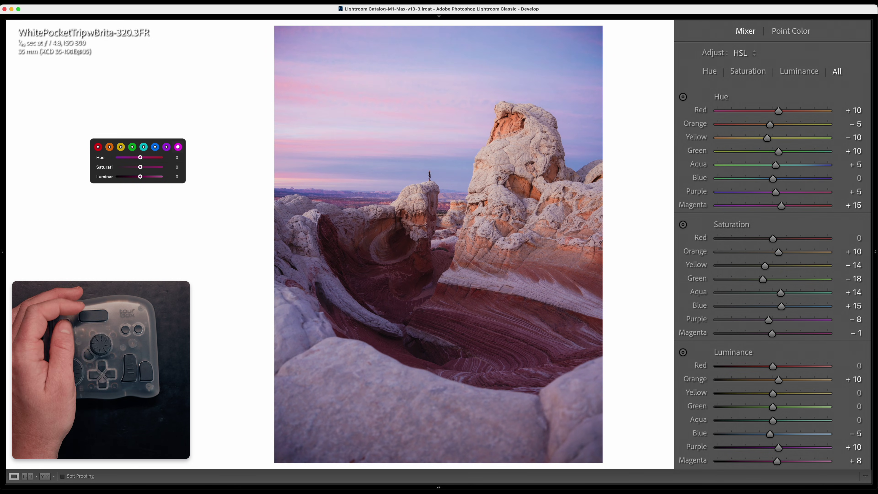
key("Tab")
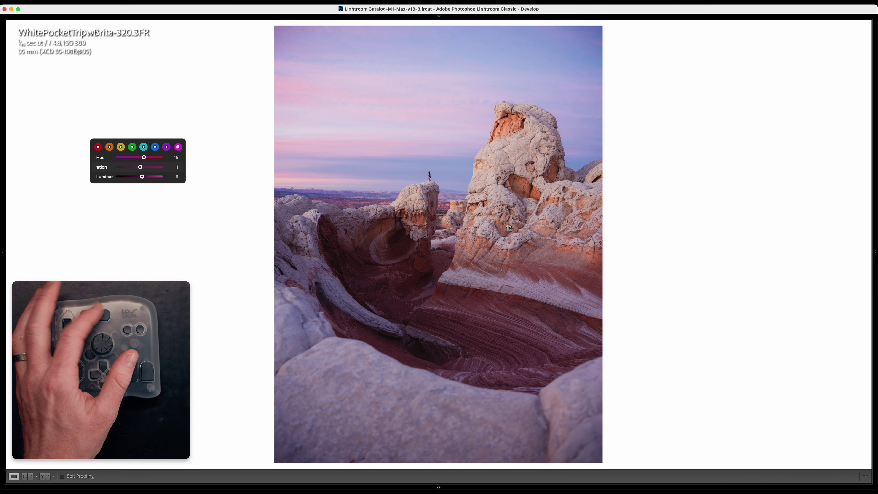
- Rotate the photo slightly to straighten it within the crop overlay and apply the crop
key("r")
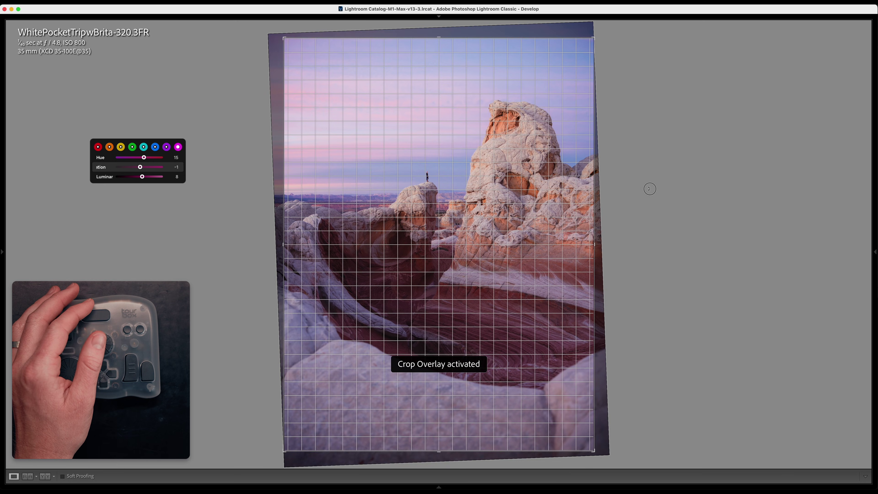
left_click_drag(650, 189, 650, 189)
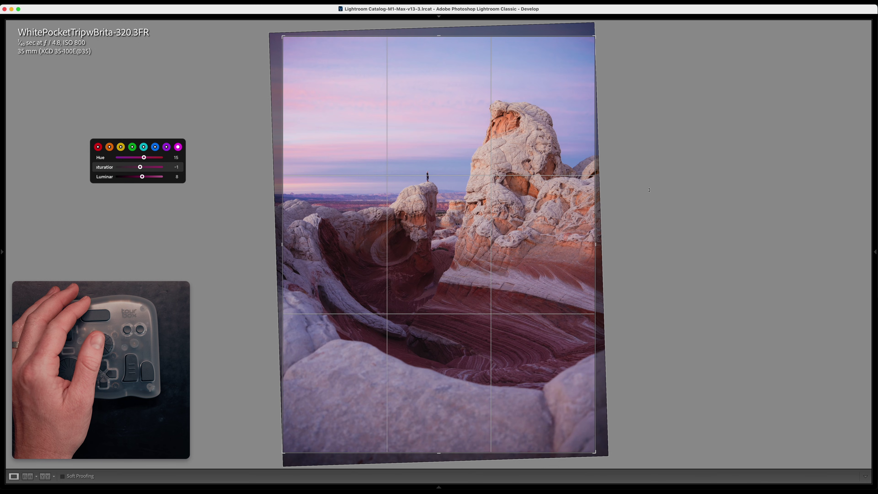
key("r")
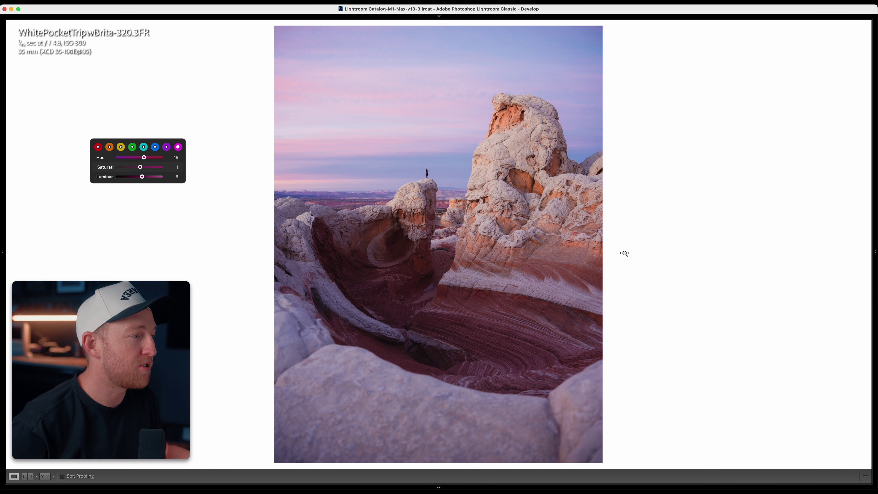
- Add a wide radial gradient mask over the middle of the rock formations and set its Exposure to 0.28
key("shift+m")
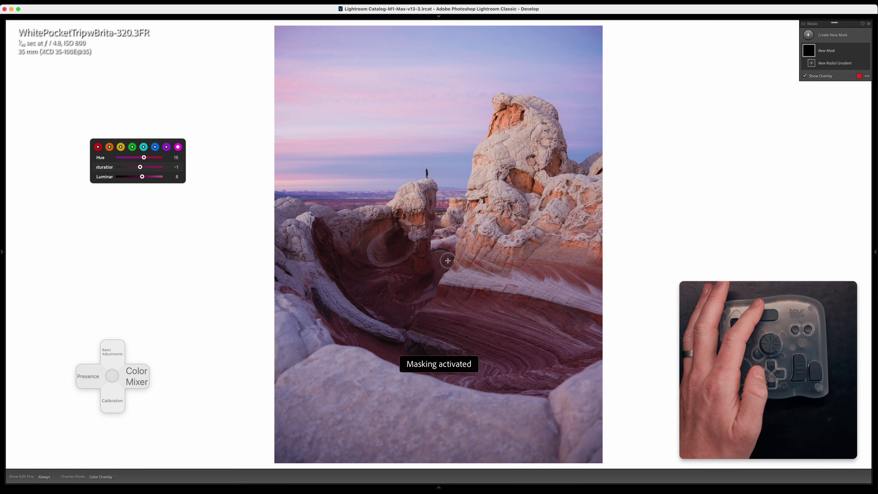
left_click_drag(431, 244, 631, 402)
left_click_drag(536, 296, 547, 312)
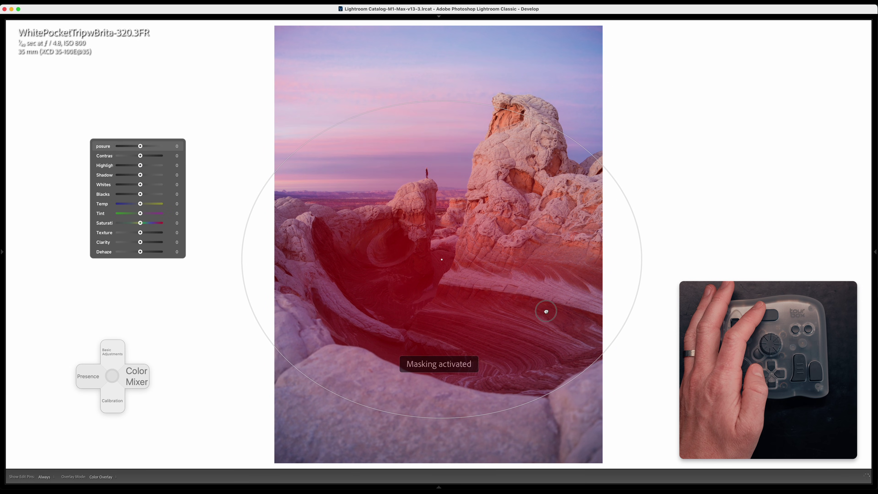
key("equal")
key("equal")
key("equal")
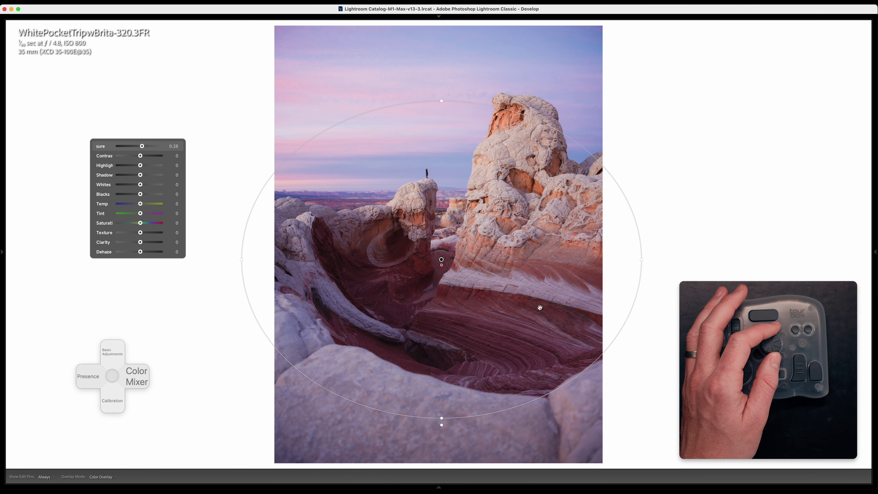
- Add a second, larger radial gradient mask centred on the photo and invert it to affect the outer edges
key("shift+w")
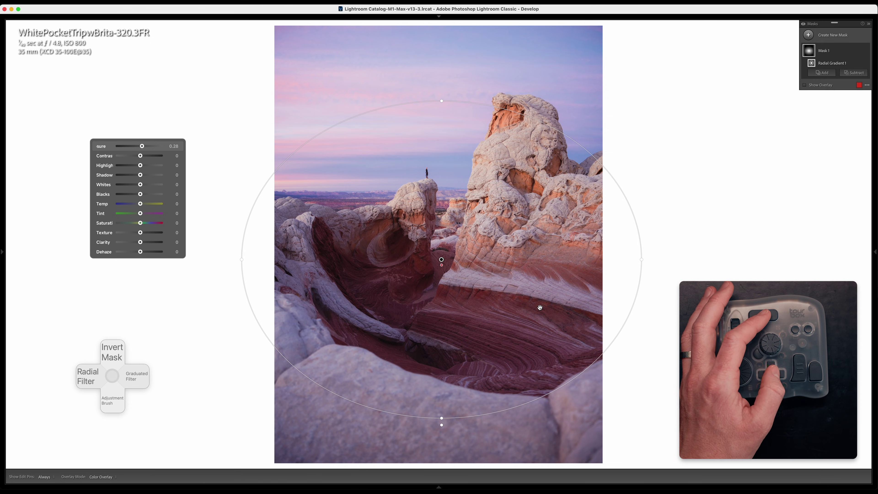
key("shift+m")
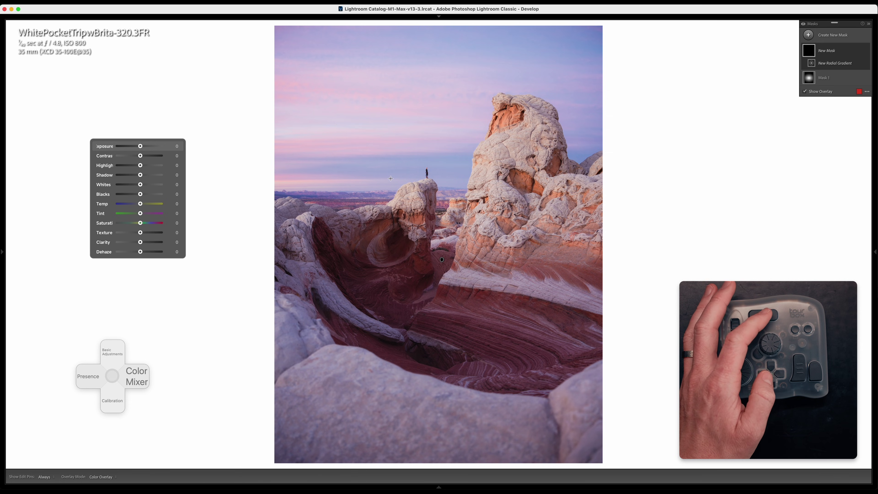
left_click_drag(387, 166, 685, 477)
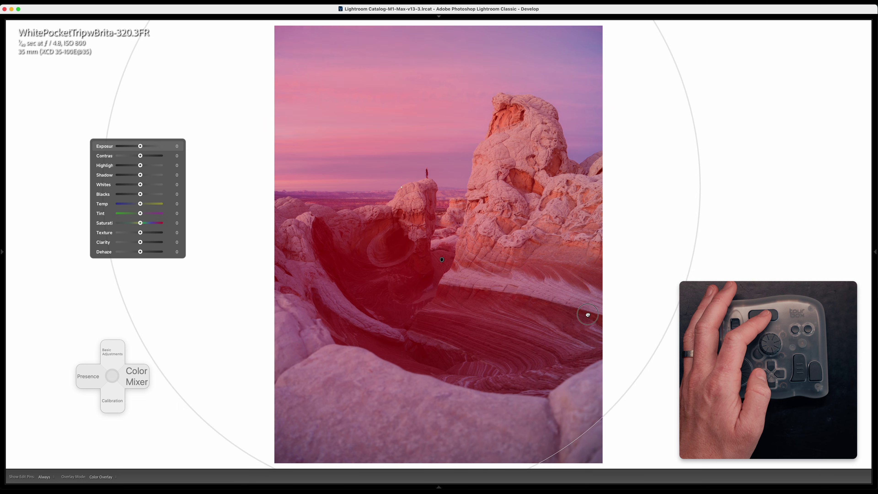
left_click_drag(588, 314, 627, 346)
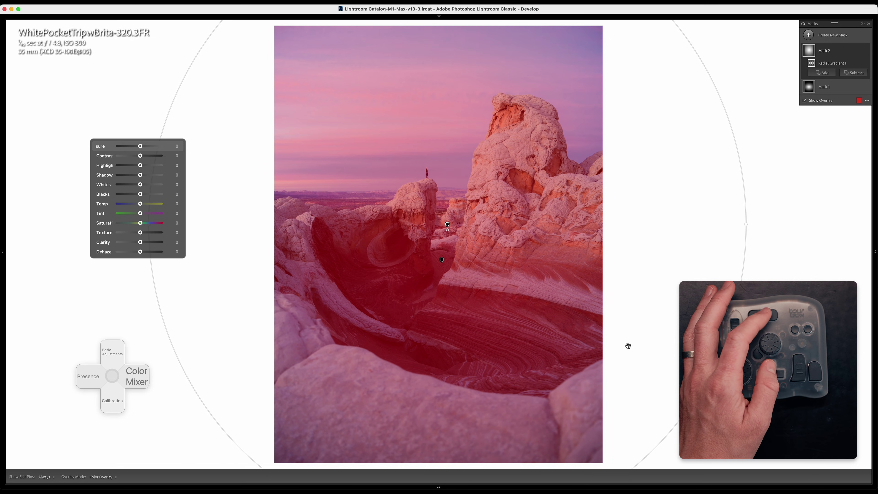
key("apostrophe")
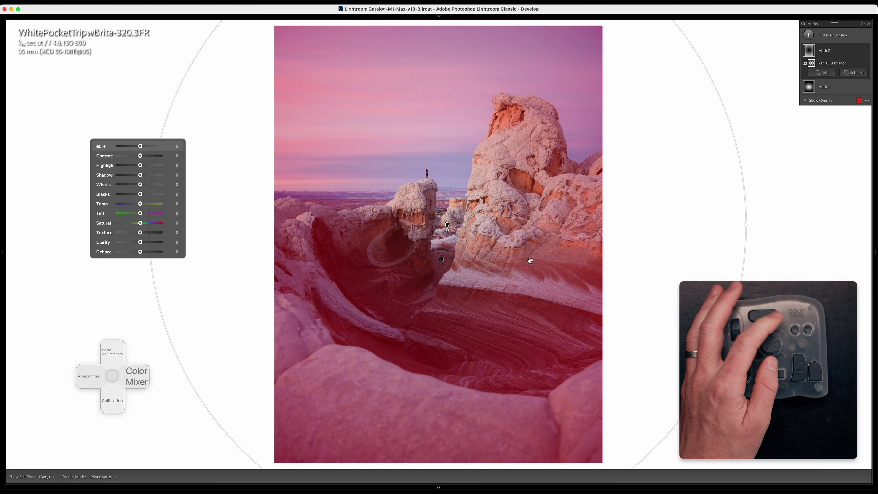
- Set the inverted radial mask's Exposure to -0.48 and shift the mask slightly down and left
key("minus")
key("minus")
key("minus")
key("minus")
key("minus")
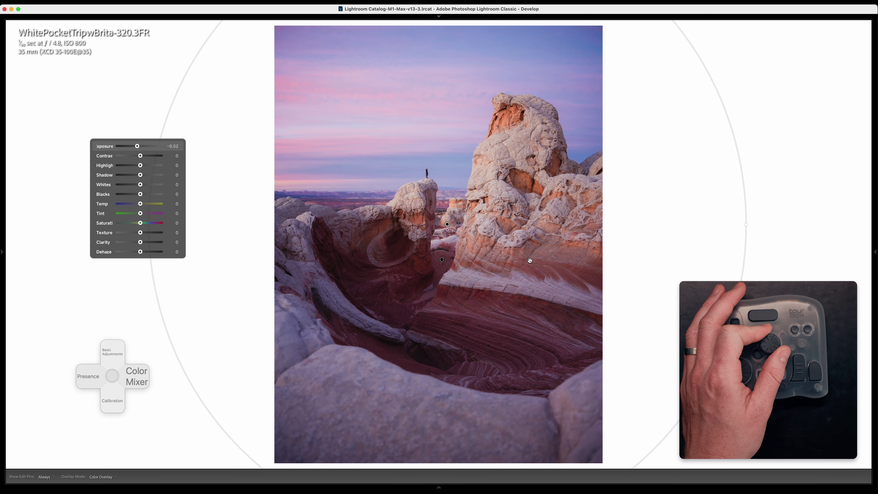
key("plus")
left_click_drag(522, 254, 501, 240)
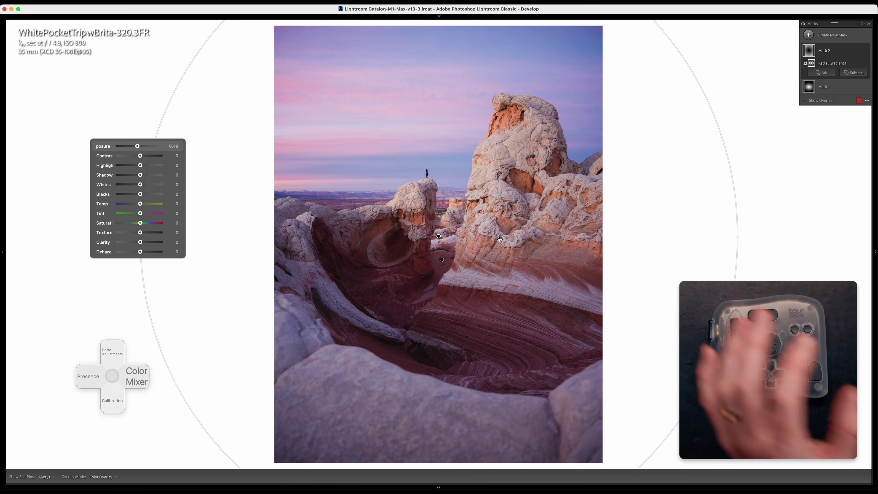
- Add a diagonal linear gradient mask over the photo's lower-right corner and set its Exposure to -0.72
key("Left")
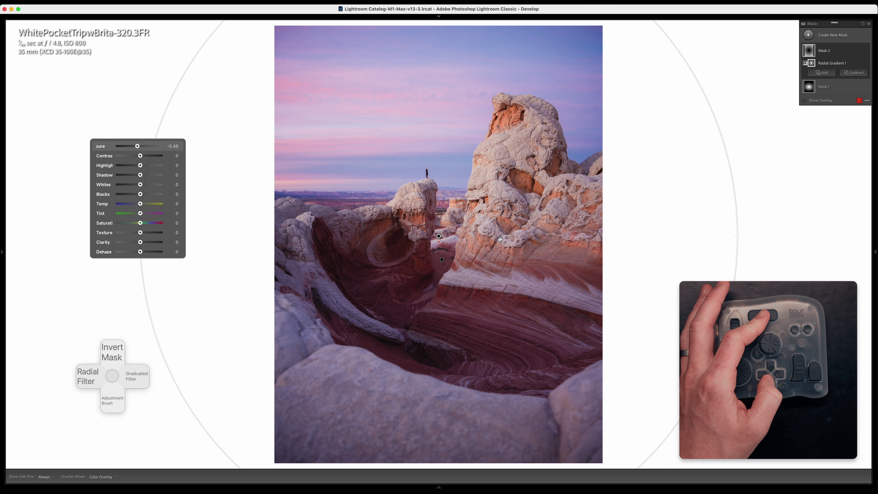
key("m")
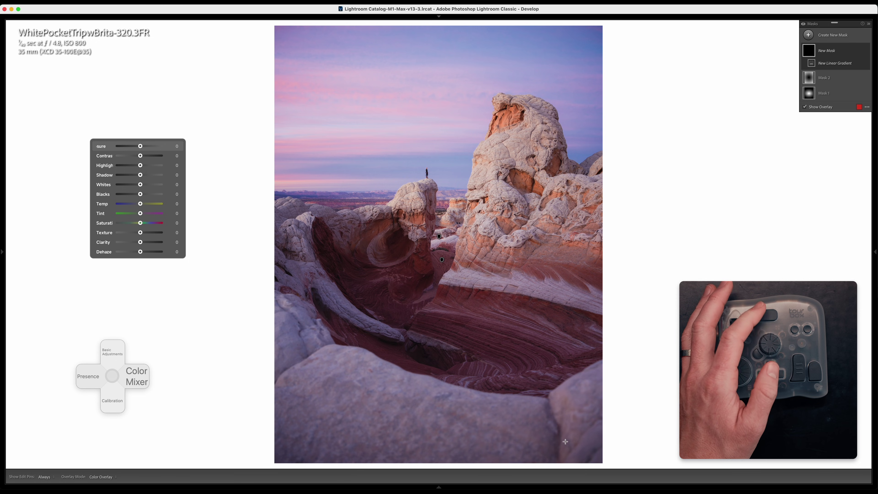
left_click_drag(596, 455, 549, 361)
key("minus")
key("minus")
key("minus")
key("minus")
key("minus")
key("minus")
key("minus")
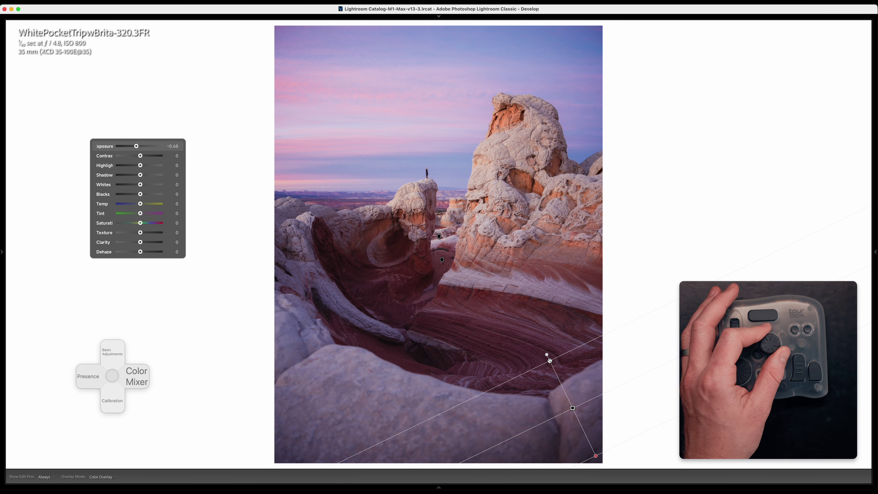
- Add linear gradient masks over the lower-left corner and in from both sides, with the left-side mask's Exposure set to 0.16
key("Left")
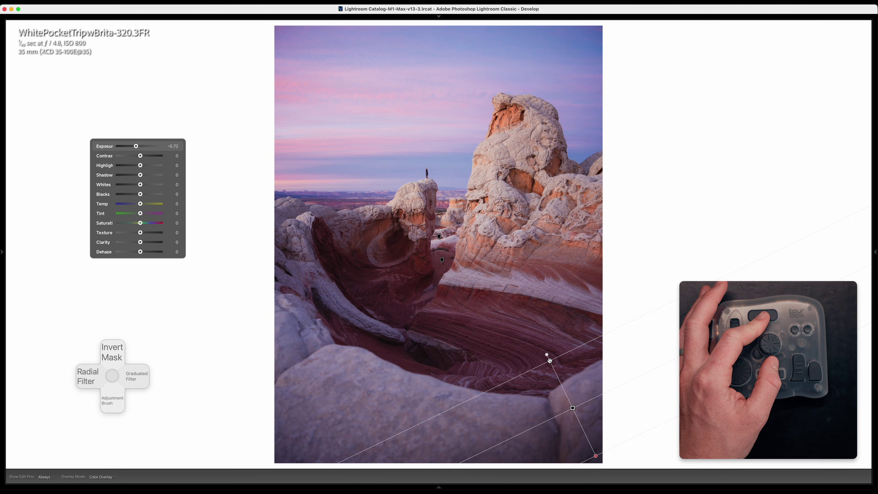
key("m")
left_click_drag(225, 437, 330, 283)
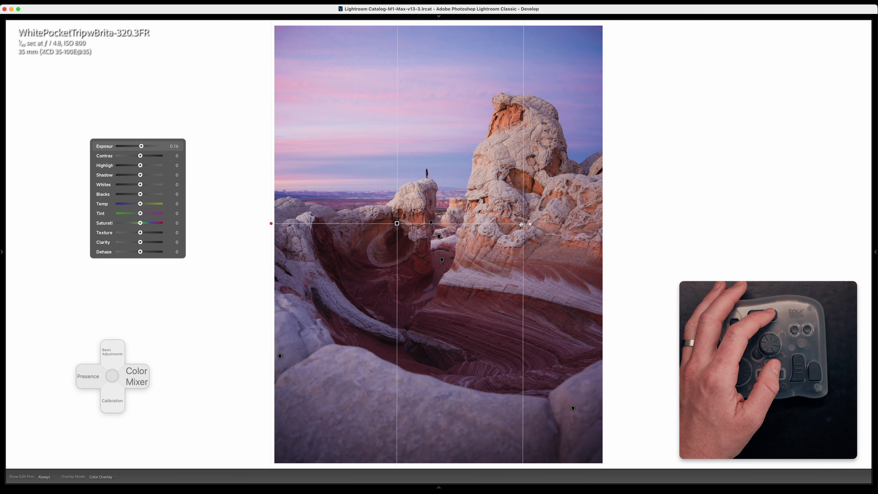
- Add a radial gradient mask centred just outside the photo's left edge near the horizon and set its Exposure to 0.12
key("shift+m")
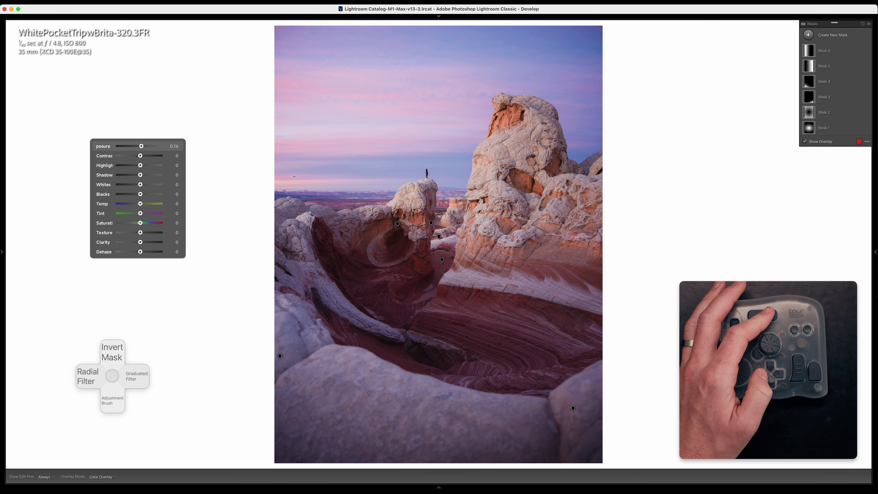
left_click_drag(250, 195, 393, 317)
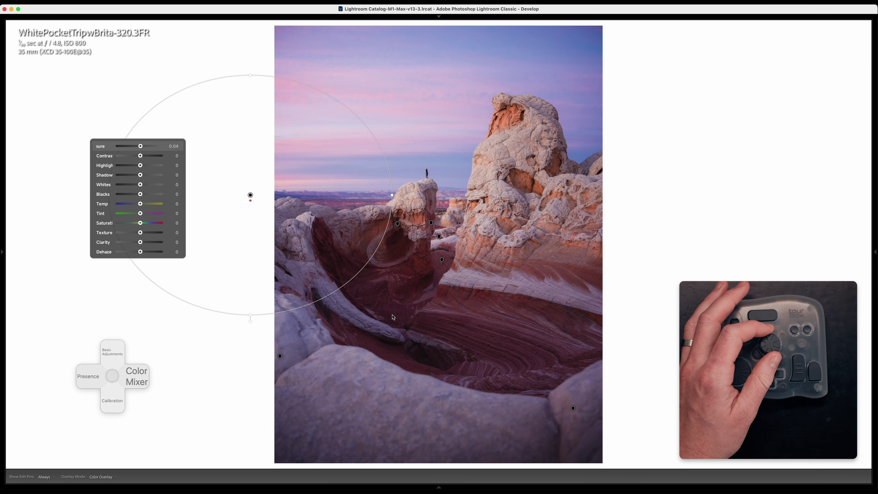
key("period")
key("period")
key("period")
key("period")
key("period")
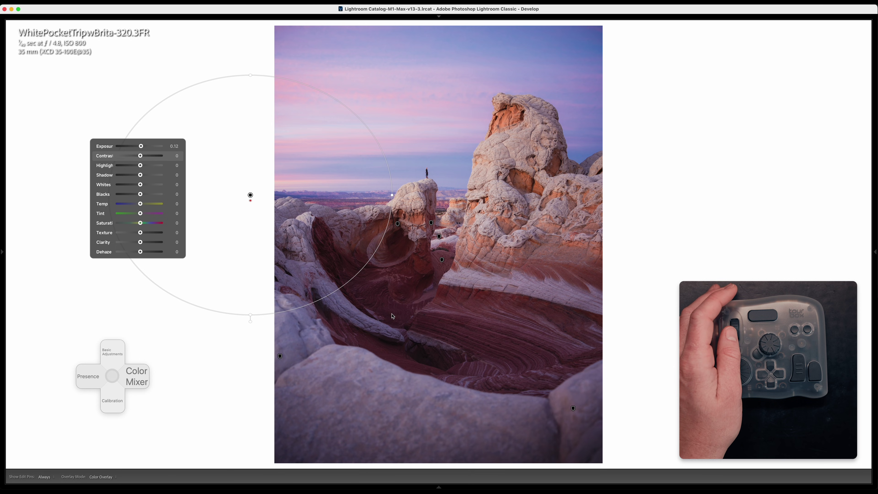
- Set the left-edge radial mask's Temp to 6, Clarity to -12 and Dehaze to -10
key("period")
key("equal")
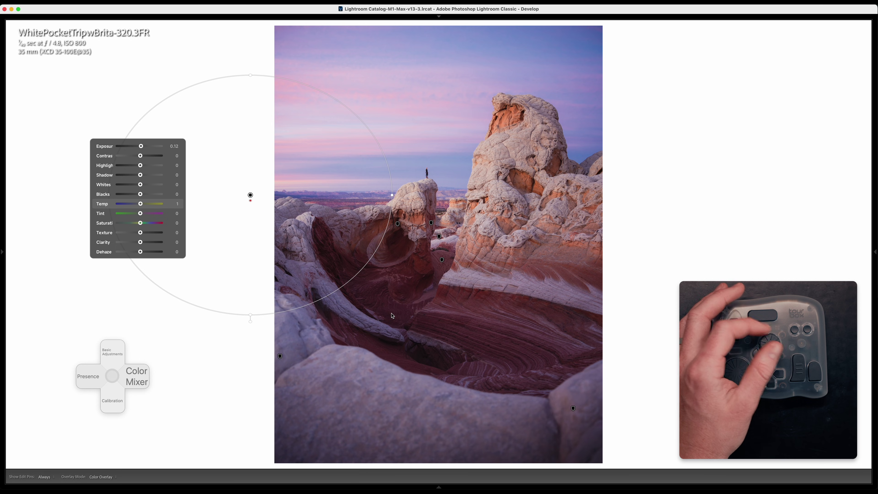
key("period")
key("period")
key("period")
key("period")
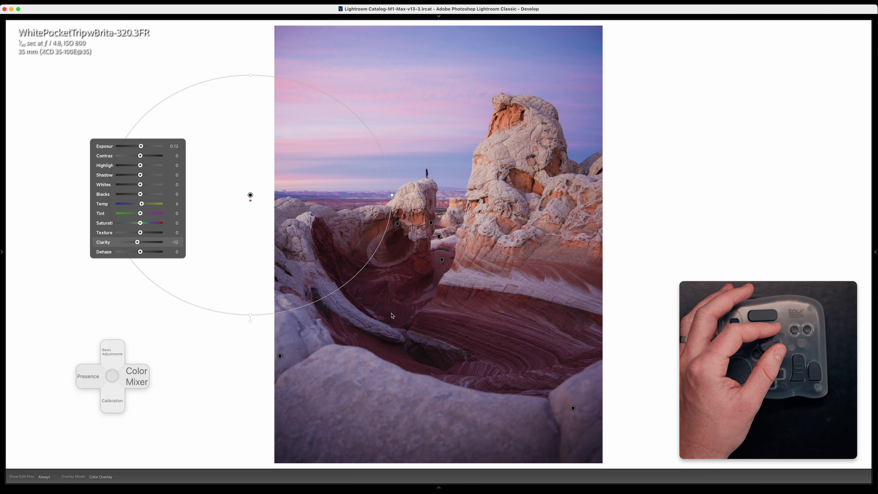
key("Down")
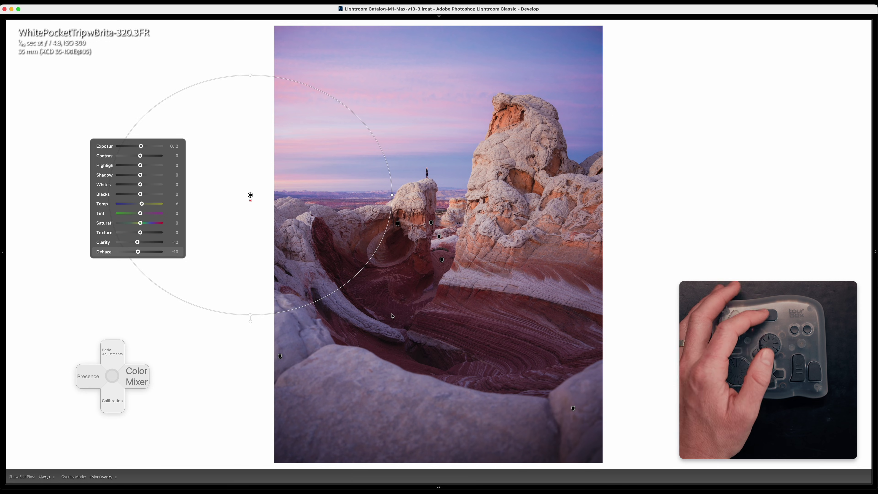
- Add a larger radial gradient mask around the same off-photo centre, with Dehaze at -8 and Clarity at -11
key("shift+w")
key("shift+m")
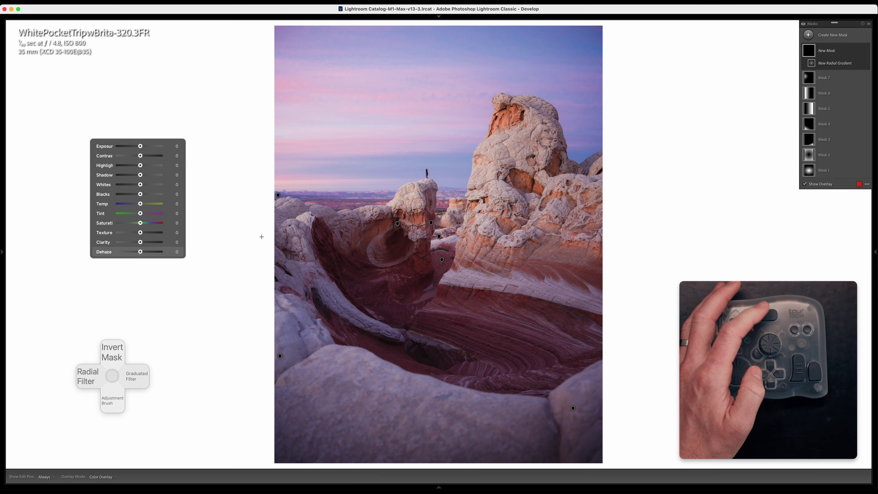
left_click_drag(250, 195, 492, 414)
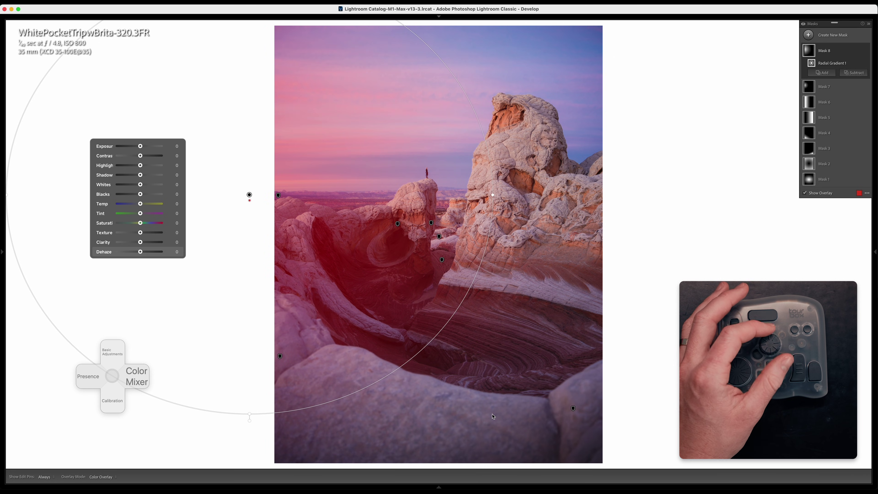
key("equal")
key("minus")
key("comma")
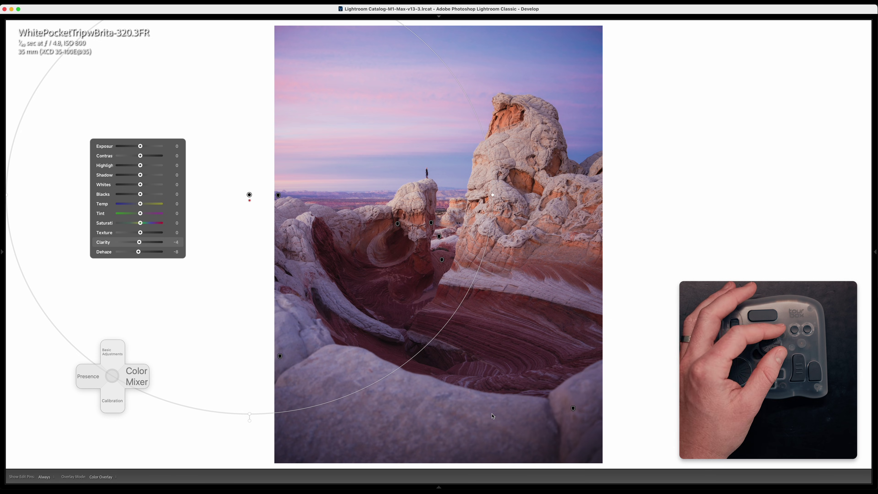
key("minus")
- Set the larger left-side radial mask's Temp to 12 and its Exposure to 0.2
key("comma")
key("comma")
key("comma")
key("comma")
key("comma")
key("period")
key("equal")
key("Left")
key("Up")
key("Up")
key("Up")
key("Up")
key("Up")
key("Up")
key("Right")
key("Right")
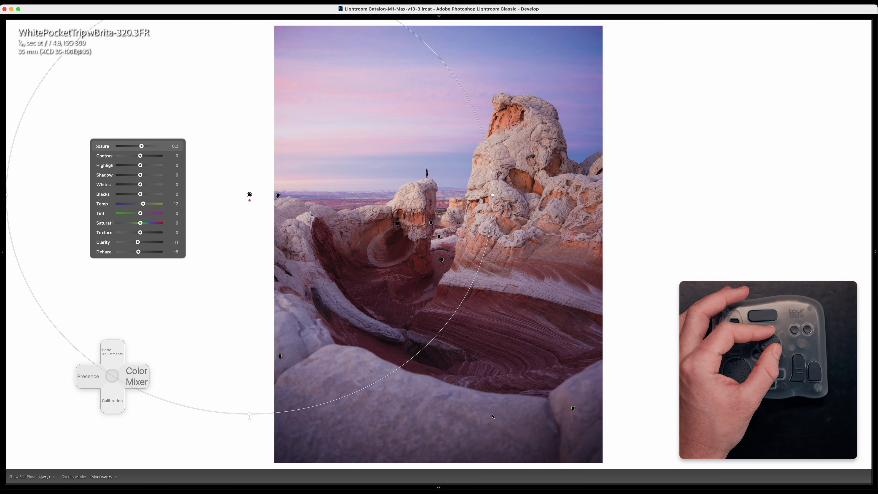
- Intersect the larger radial mask with a luminance range sampled near the horizon at the photo's left edge
key("shift+w")
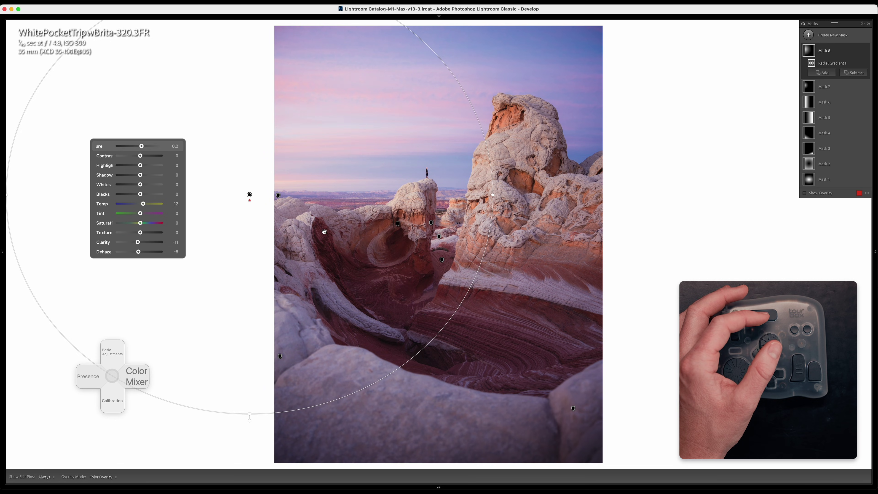
key("Down")
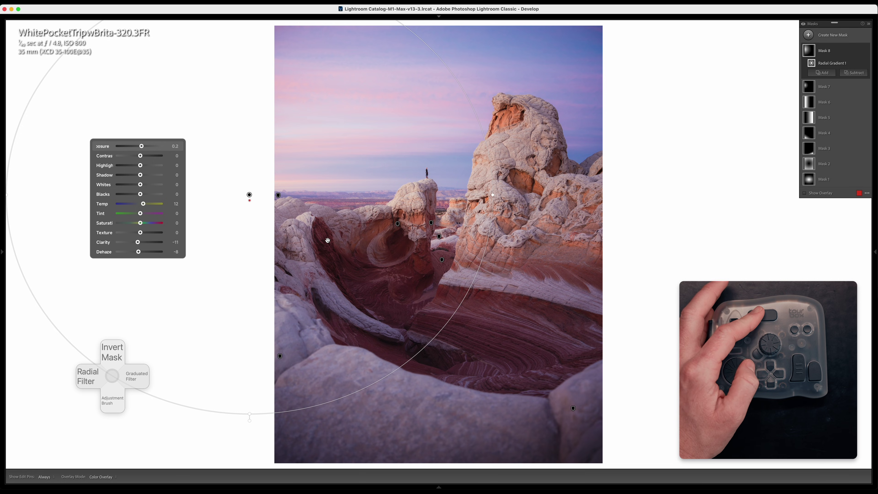
key("Down")
key("shift+q")
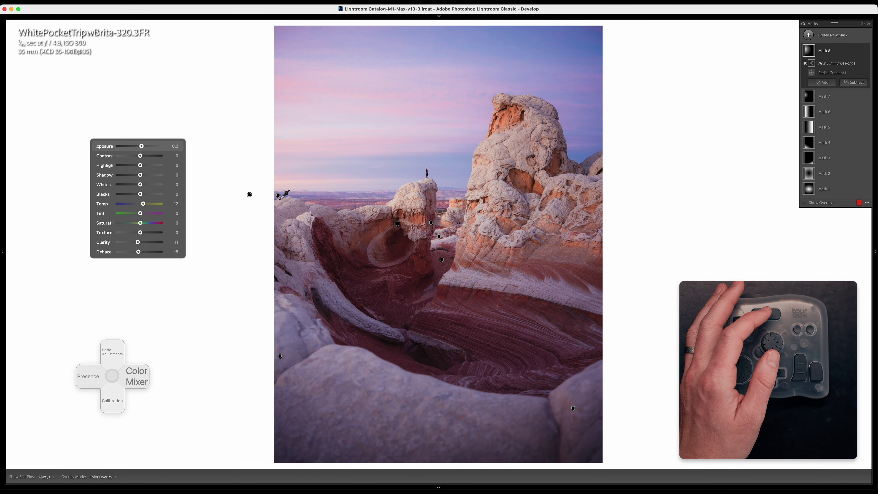
left_click(289, 182)
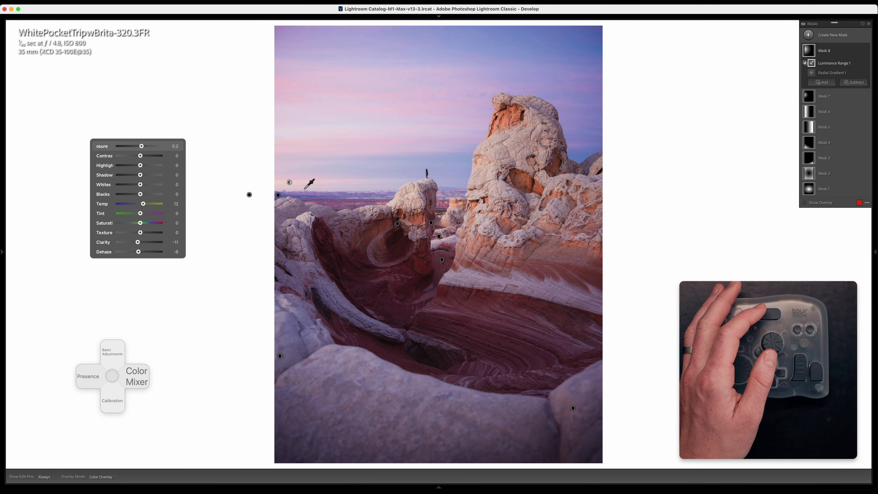
left_click_drag(278, 162, 314, 183)
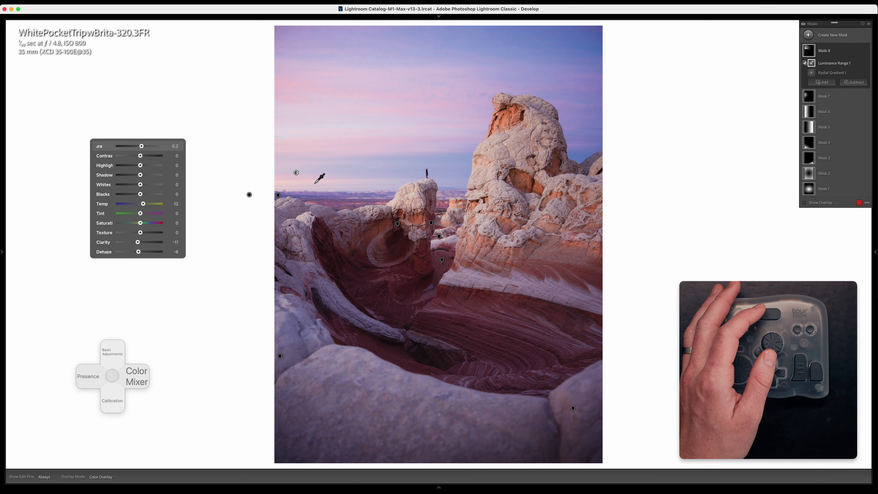
left_click(281, 200)
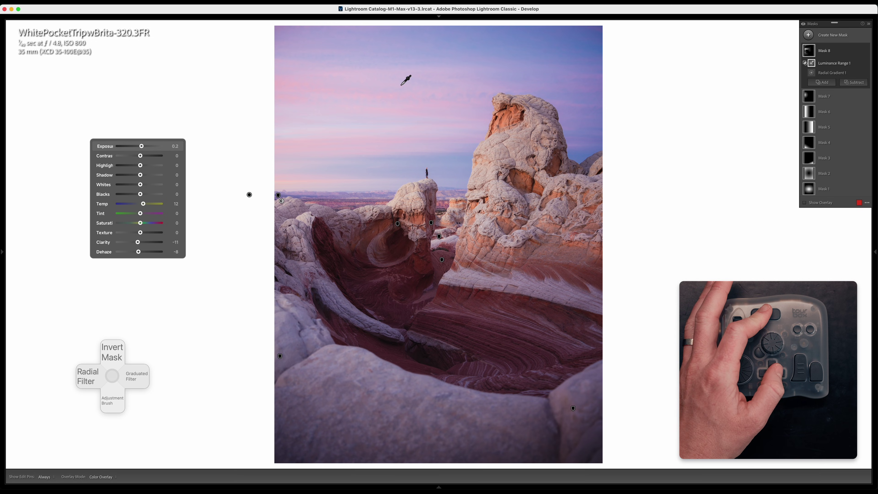
- Add a linear gradient mask from the upper sky down past the horizon, tilt it slightly and set its Exposure to -0.56
key("m")
left_click_drag(428, 52, 396, 298)
key("minus")
key("minus")
key("minus")
key("minus")
key("minus")
key("minus")
key("minus")
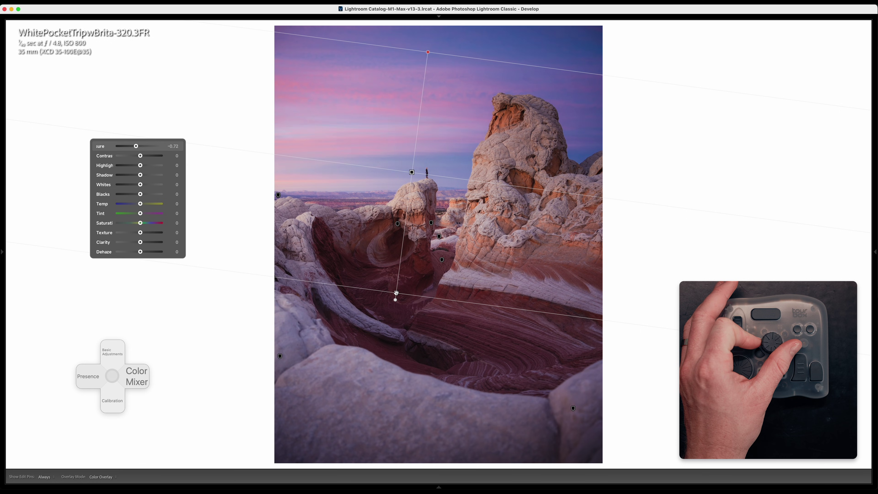
left_click_drag(535, 191, 535, 167)
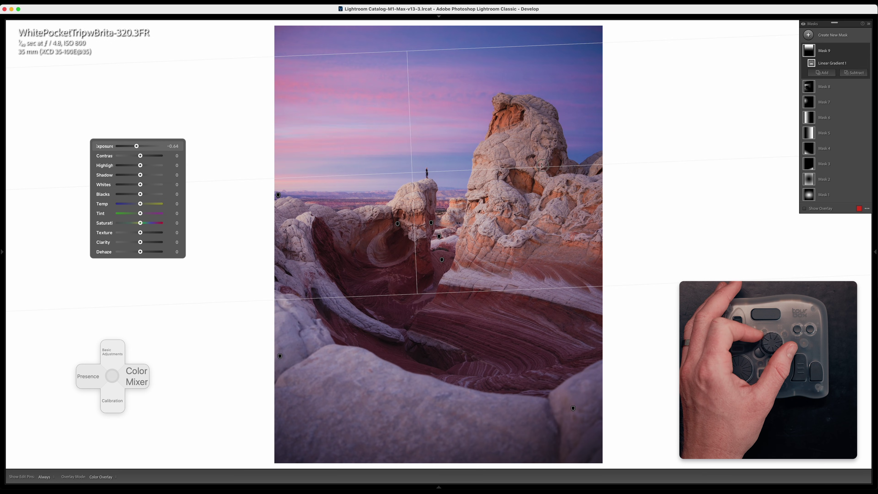
key("equal")
- Set the sky gradient mask's Temp to 4 and Saturation to 3
key("period")
key("period")
key("period")
key("period")
key("period")
key("period")
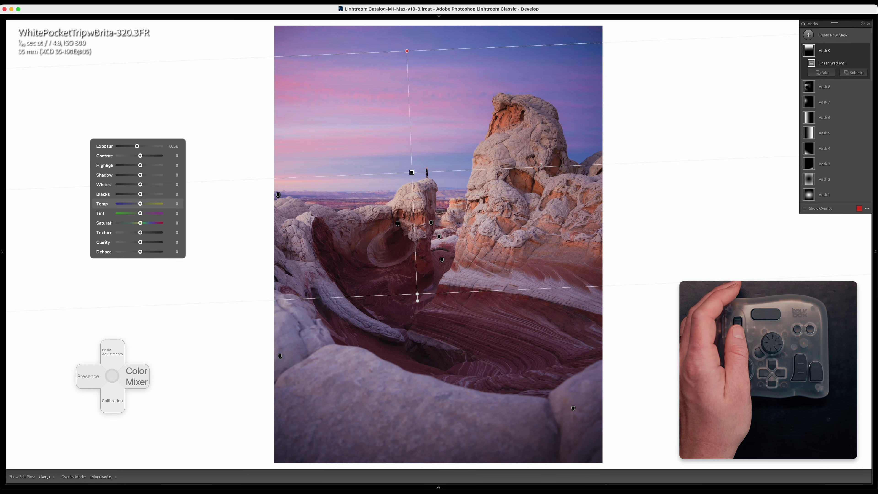
key("equal")
key("Down")
key("Down")
key("plus")
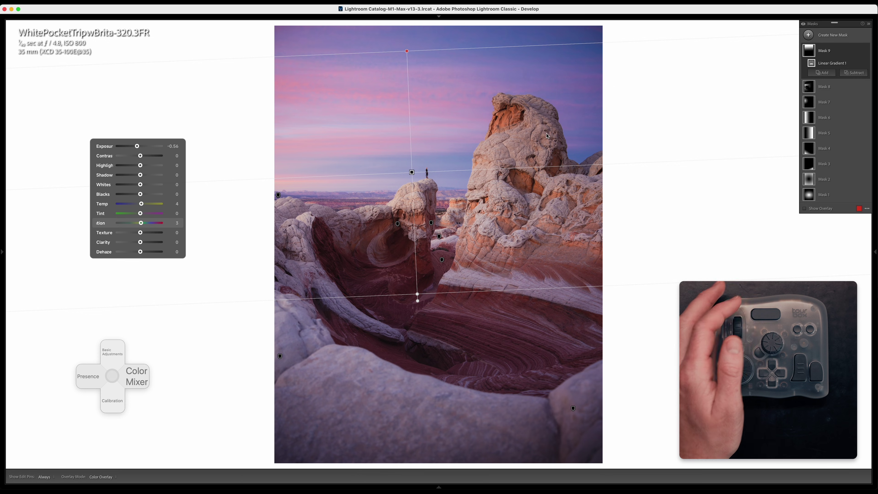
- Intersect the sky gradient mask with a Select Sky selection and check its coverage with the mask overlay
key("ctrl+alt+m")
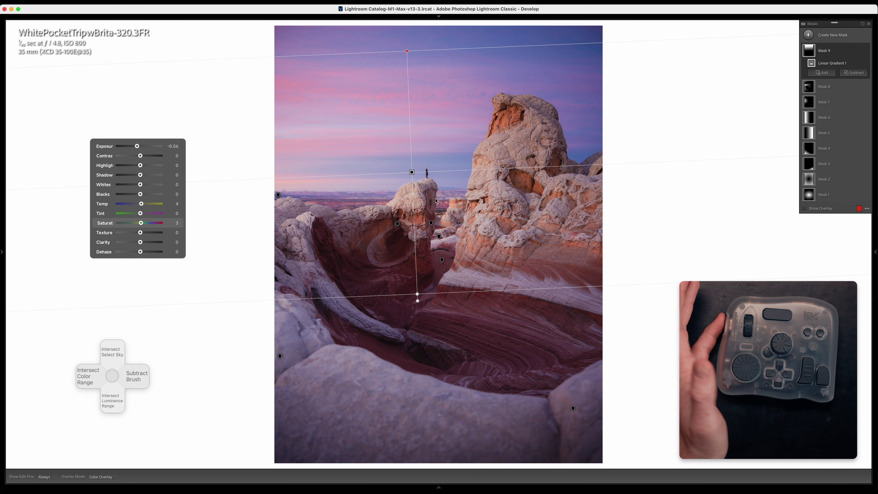
key("ctrl+alt+s")
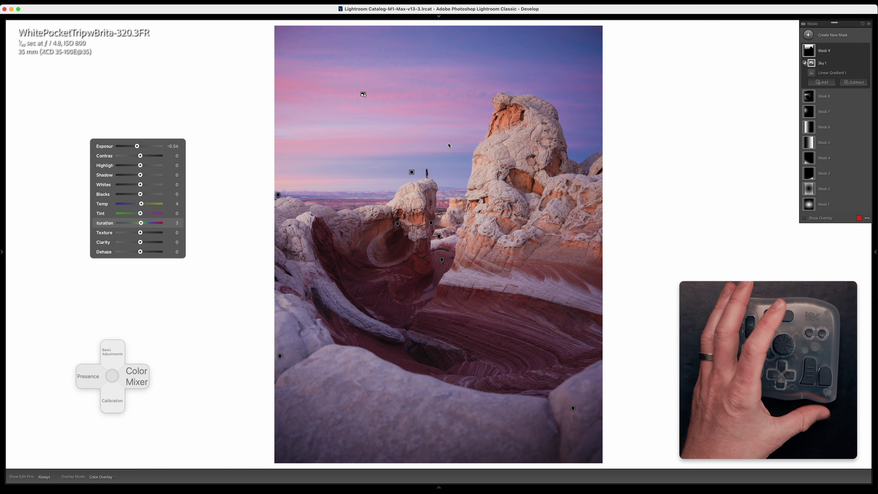
left_click(804, 218)
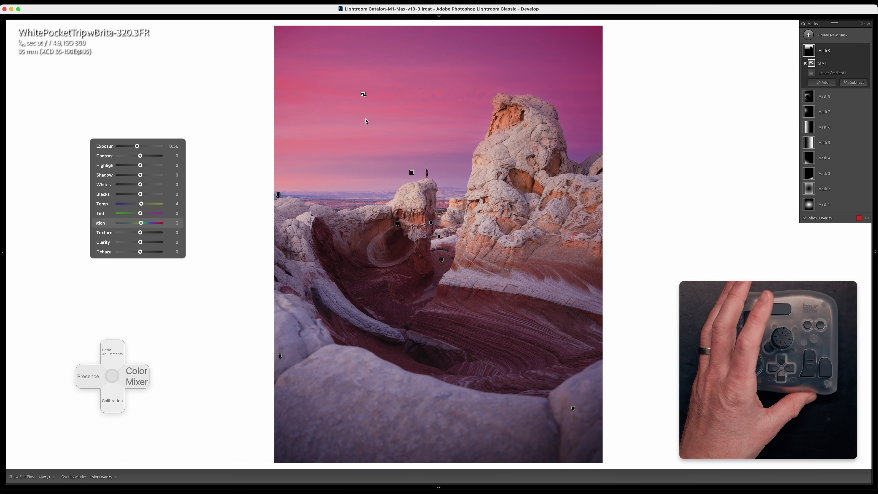
left_click(806, 220)
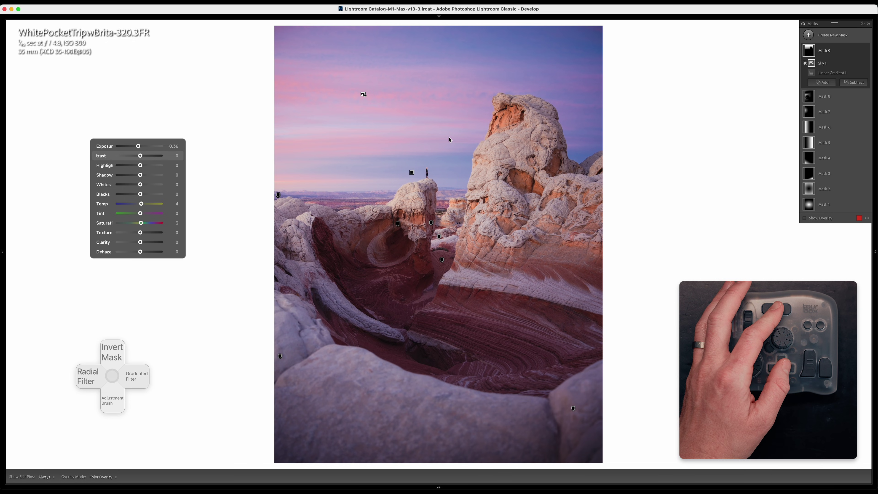
- Add a brush mask and paint over the pink clouds and the sky just above the horizon at the photo's left side
key("k")
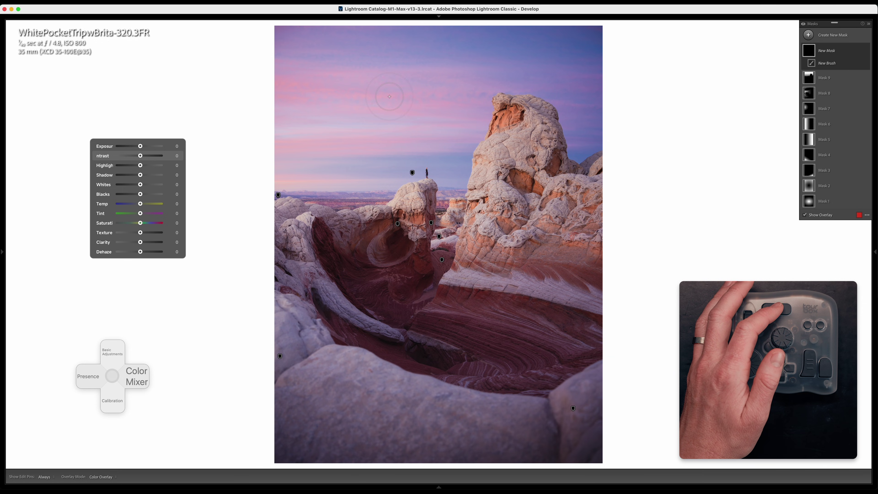
key("h")
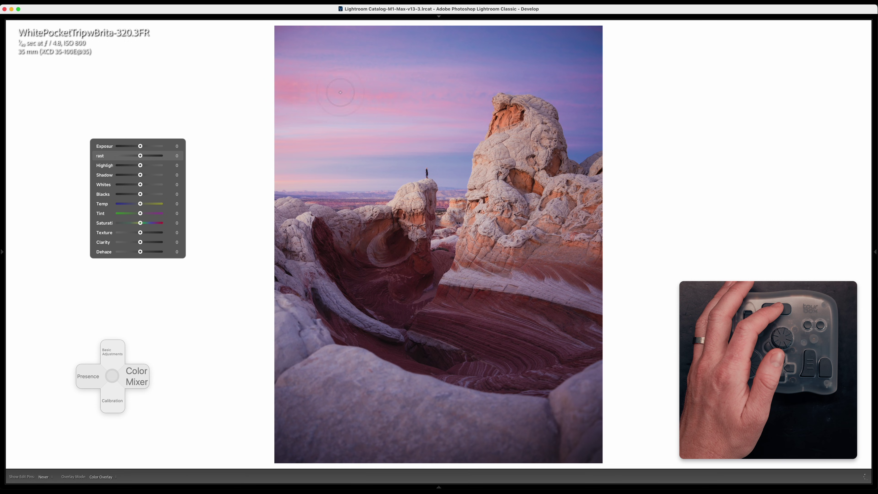
mouse_move(387, 78)
left_mouse_down()
mouse_move(410, 123)
mouse_move(288, 116)
left_mouse_up()
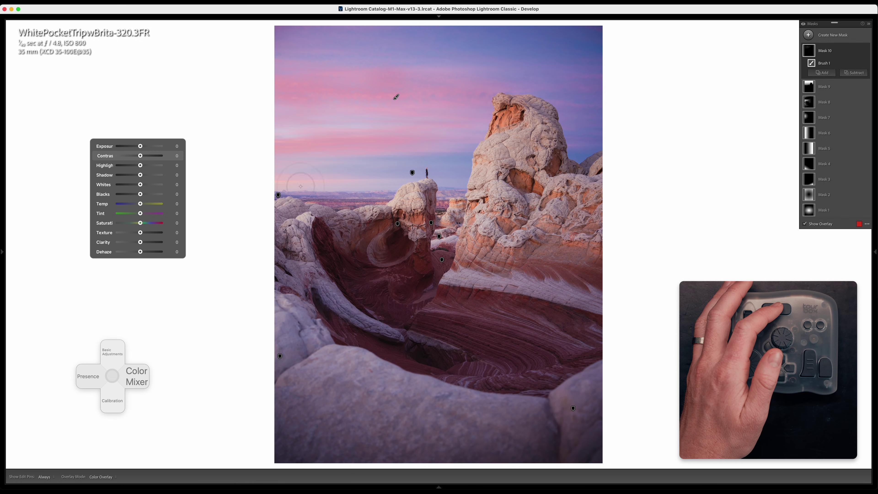
mouse_move(284, 179)
left_mouse_down()
mouse_move(309, 181)
mouse_move(282, 179)
mouse_move(255, 192)
left_mouse_up()
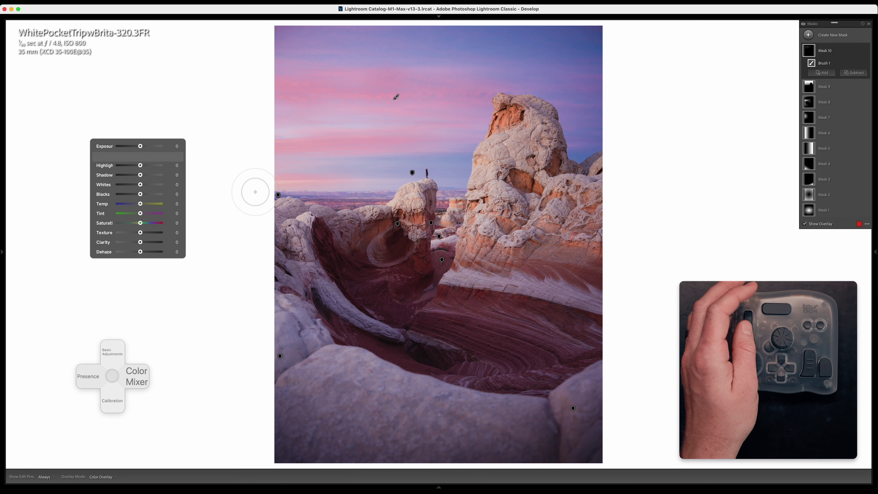
- Warm the brushed cloud mask by setting its Temp to 16
key("period")
key("period")
key("period")
key("period")
key("period")
key("equal")
key("equal")
key("equal")
key("equal")
key("equal")
key("equal")
key("minus")
key("minus")
key("minus")
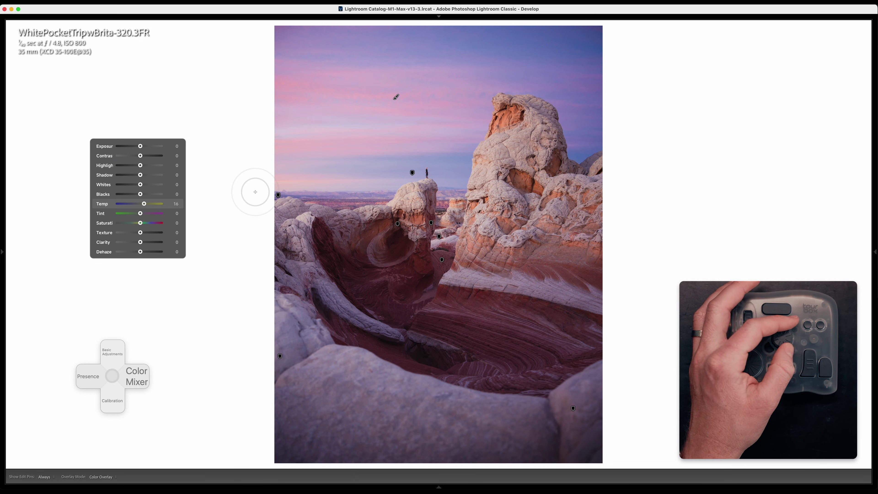
- Set the brushed cloud mask's Tint to 13
key("period")
key("equal")
key("equal")
scroll(396, 97, "up", 2)
key("Down")
scroll(396, 97, "up", 5)
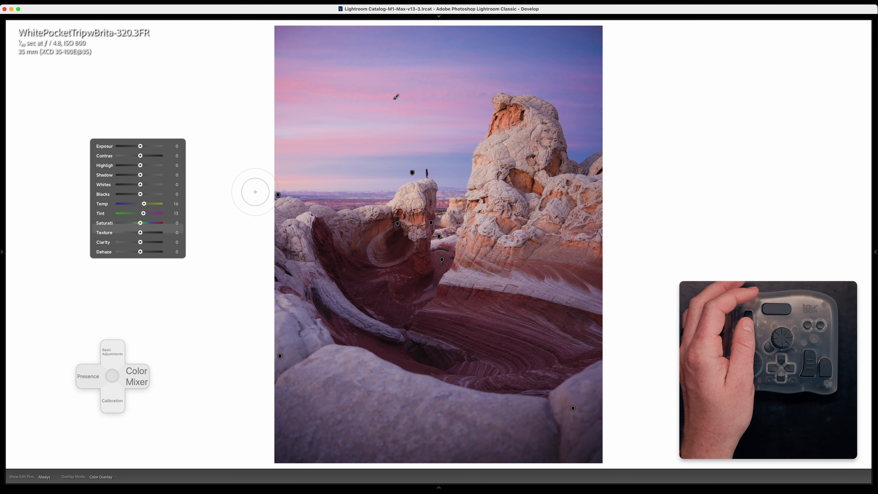
- Set the brushed cloud mask's Saturation to 11 and its Exposure to -0.44
key("period")
key("period")
key("period")
key("period")
key("bracketleft")
key("minus")
key("minus")
key("minus")
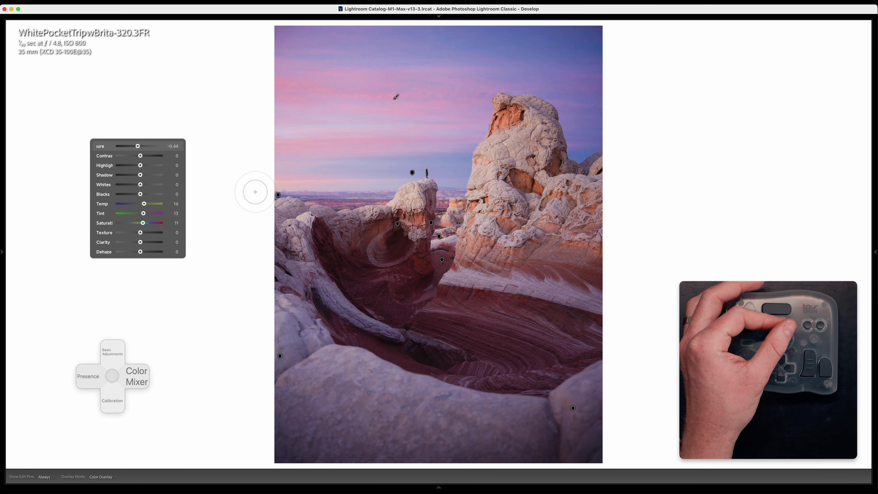
- Intersect the brushed cloud mask with a color range sampled from the pink clouds near the photo's left edge
key("h")
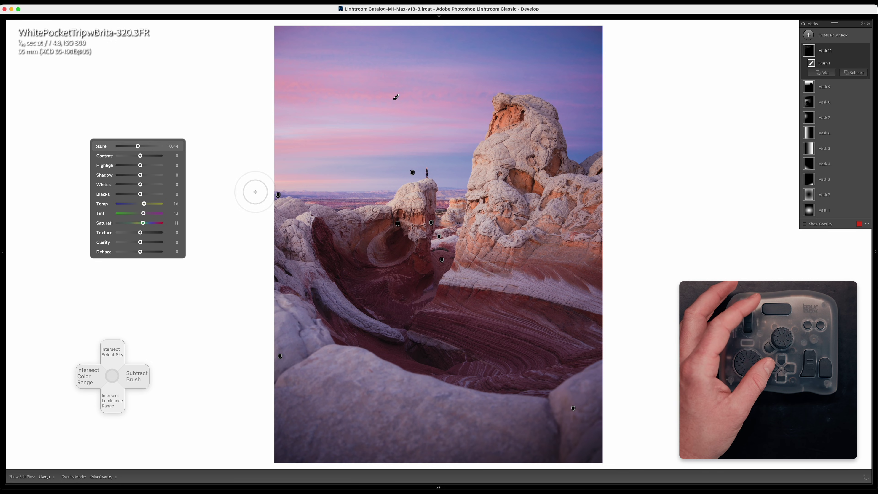
key("shift+j")
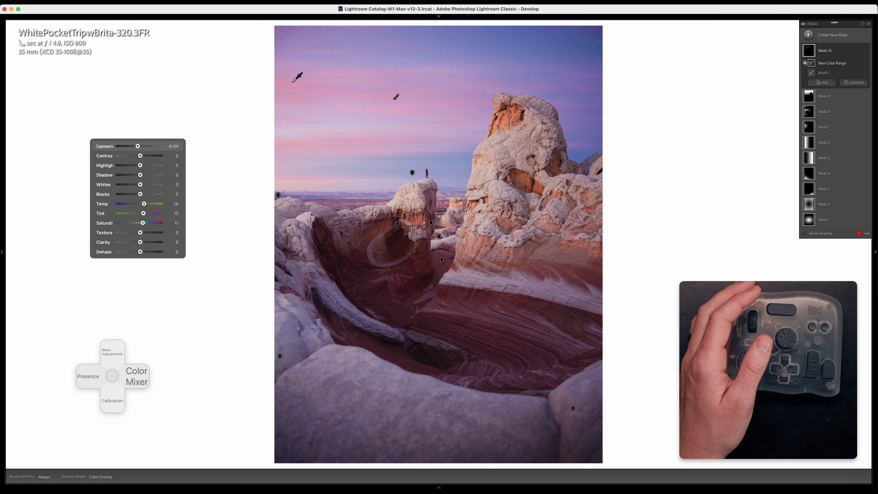
left_click(293, 82)
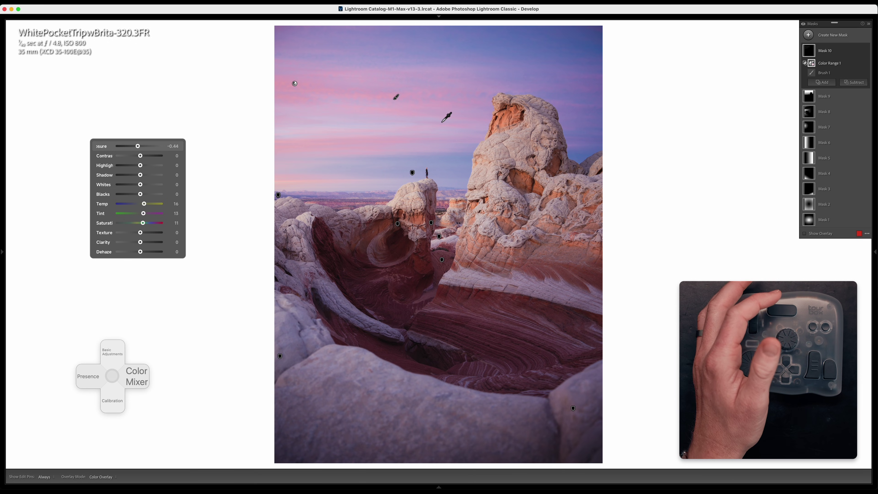
key("shift")
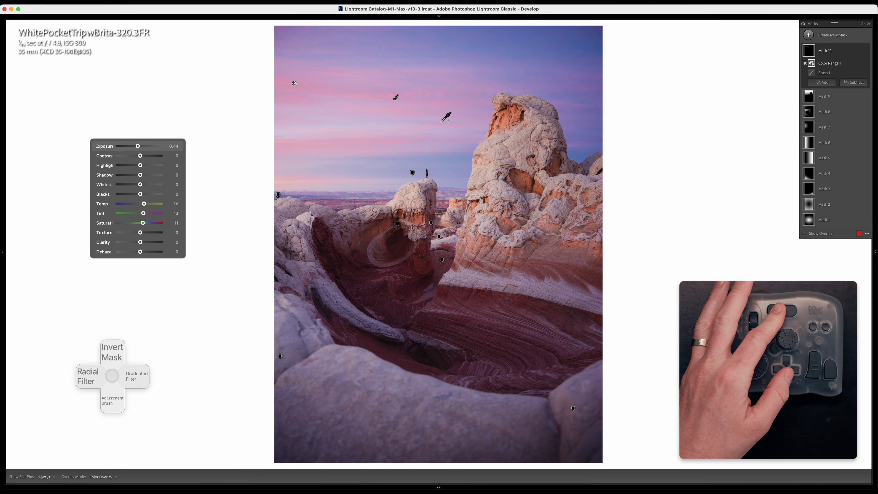
- Create a new brush mask and paint over the tall rock's face and the pale sandstone bands below it
key("k")
left_click_drag(491, 149, 513, 130)
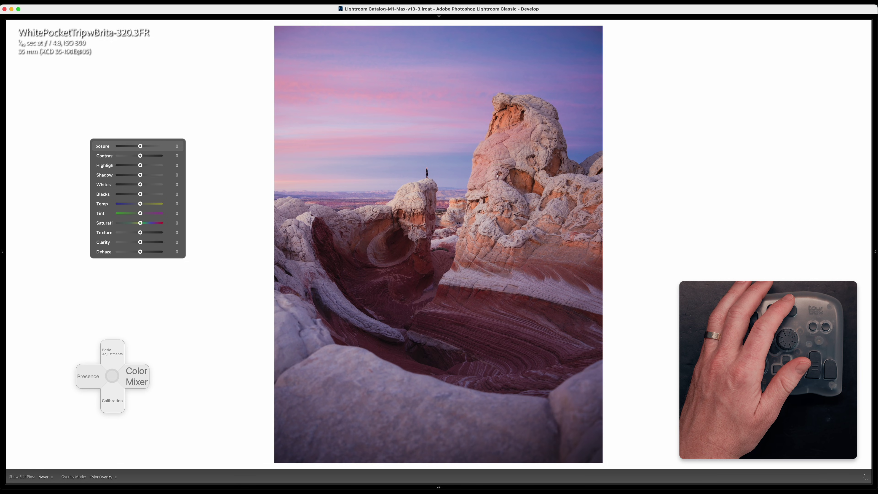
key("k")
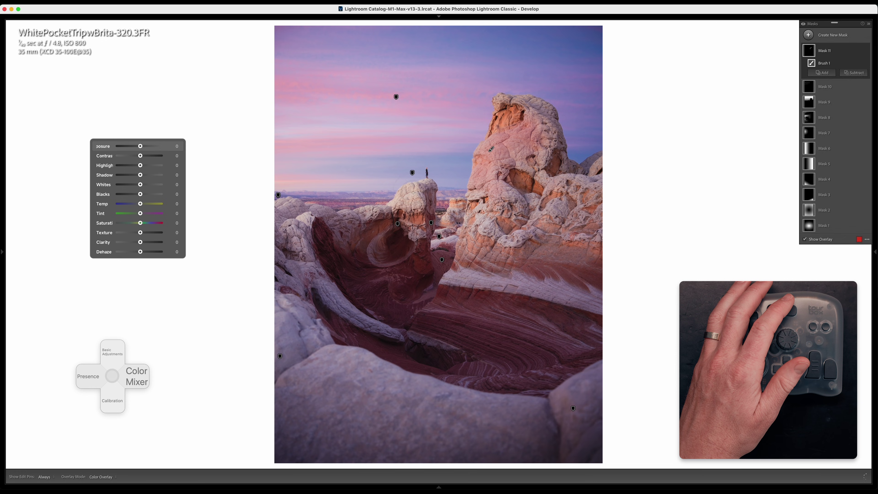
key("Escape")
key("h")
key("h")
key("h")
key("h")
key("h")
key("h")
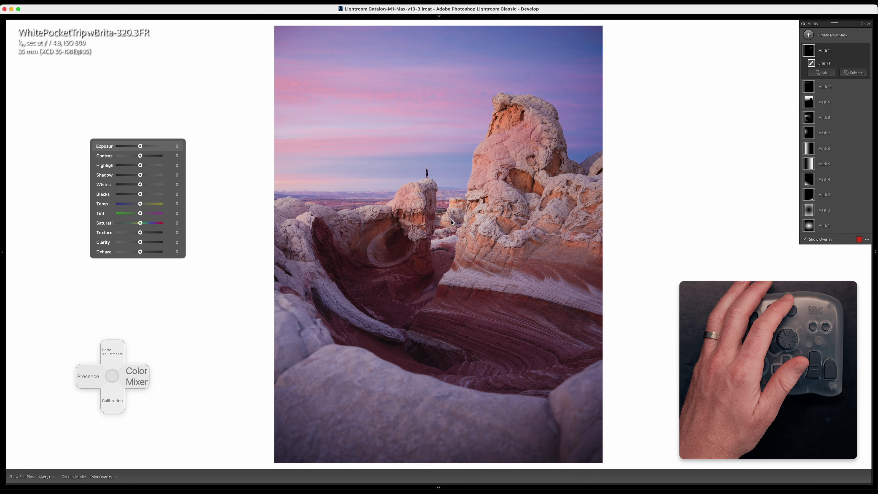
left_click(496, 284)
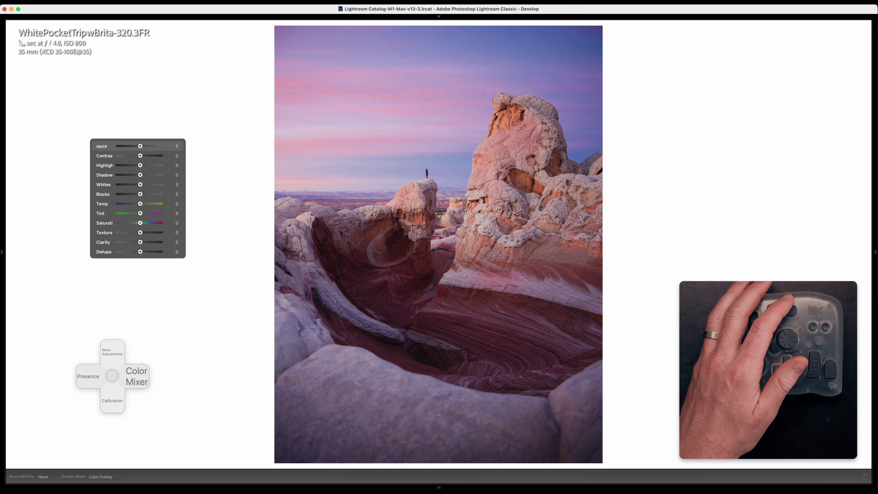
left_click_drag(560, 288, 549, 280)
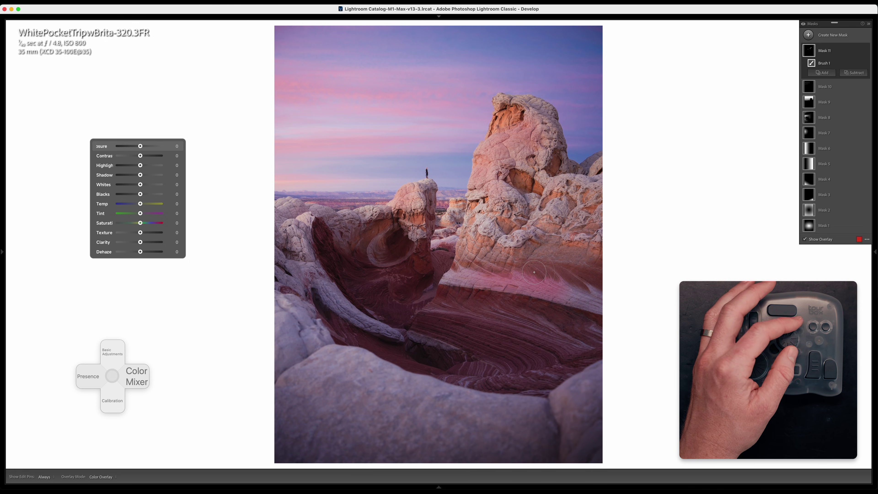
- Set the rock brush mask's Exposure to 0.24 and its Temp to 8
key("equal")
key("equal")
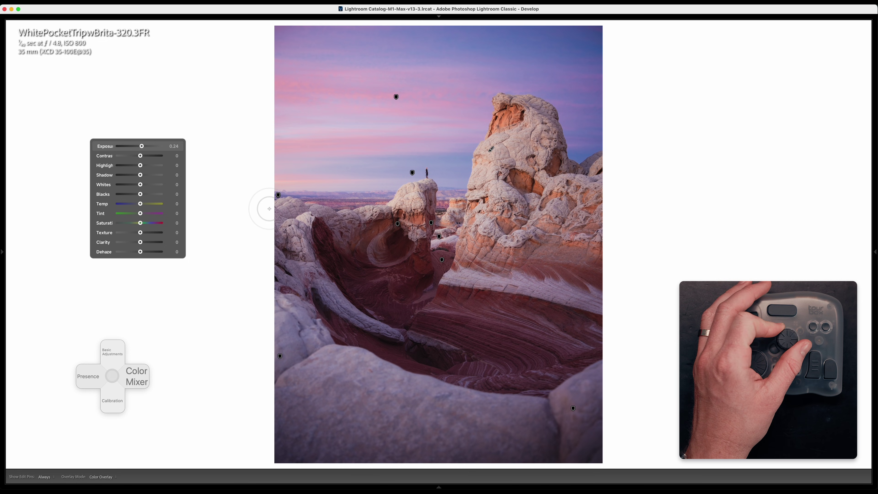
key("shift+w")
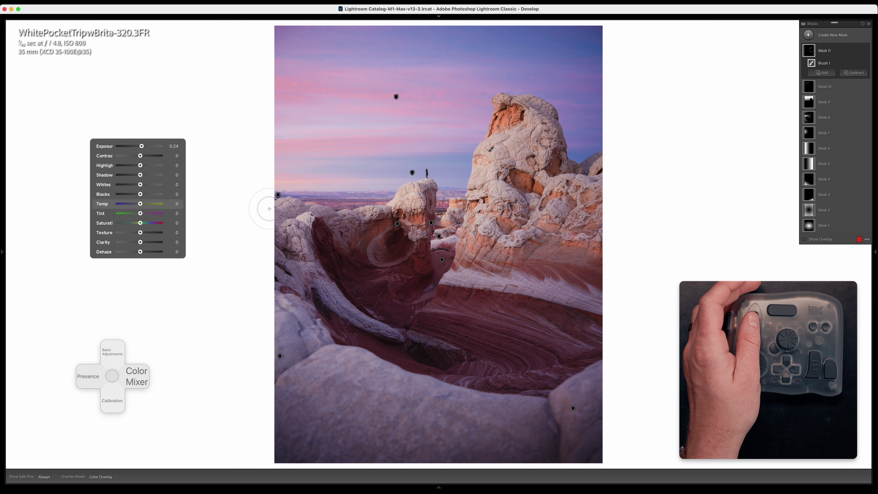
key("equal")
key("equal")
- Set the rock brush mask's Clarity to -8 and its Dehaze to -4
key("period")
key("period")
key("period")
key("period")
key("minus")
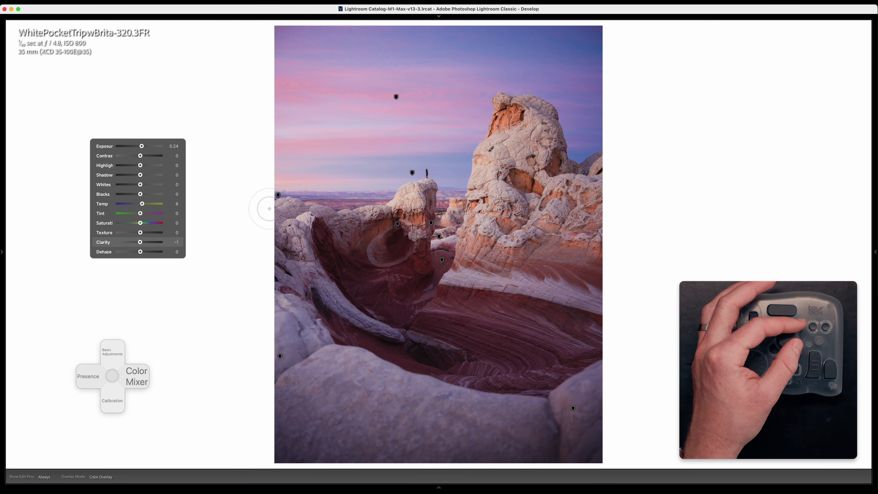
key("period")
key("minus")
key("minus")
key("minus")
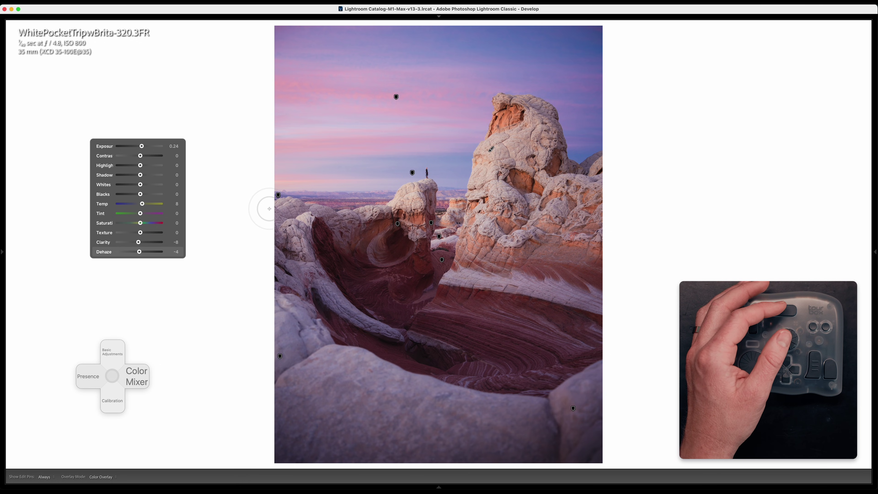
key("shift+w")
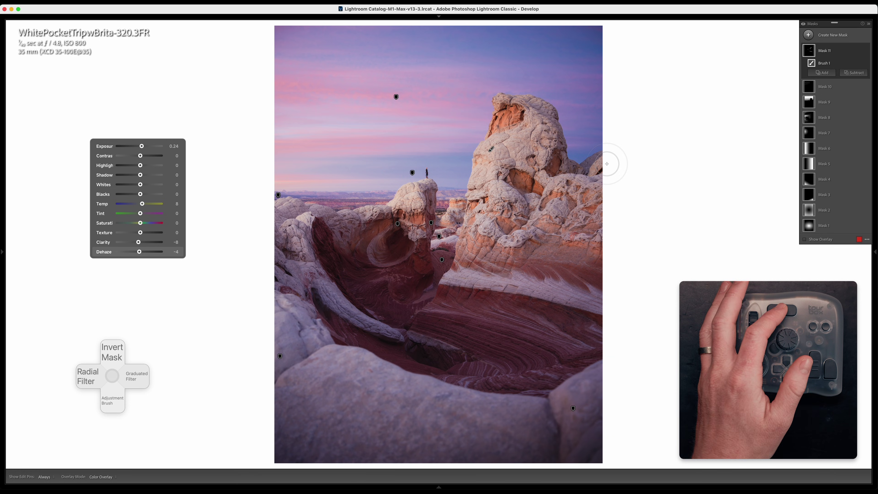
- Start another brush mask and set its Exposure to -1.16
key("k")
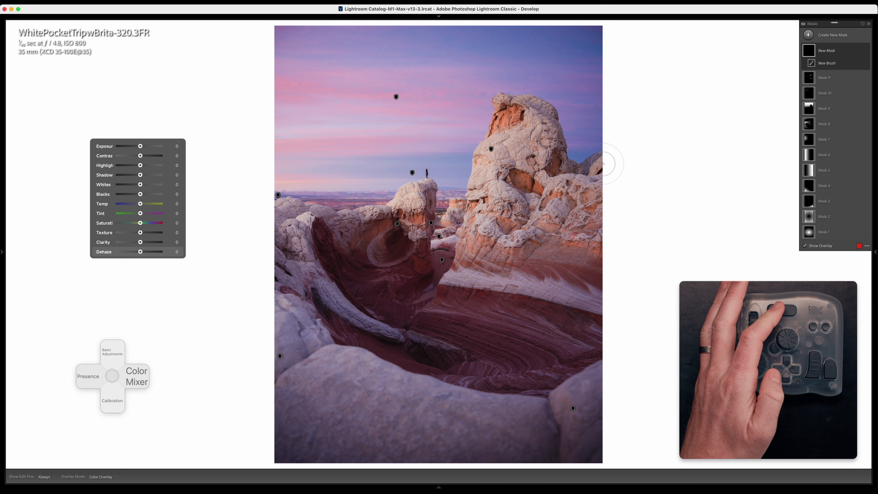
key("period")
key("minus")
key("minus")
key("minus")
key("minus")
key("minus")
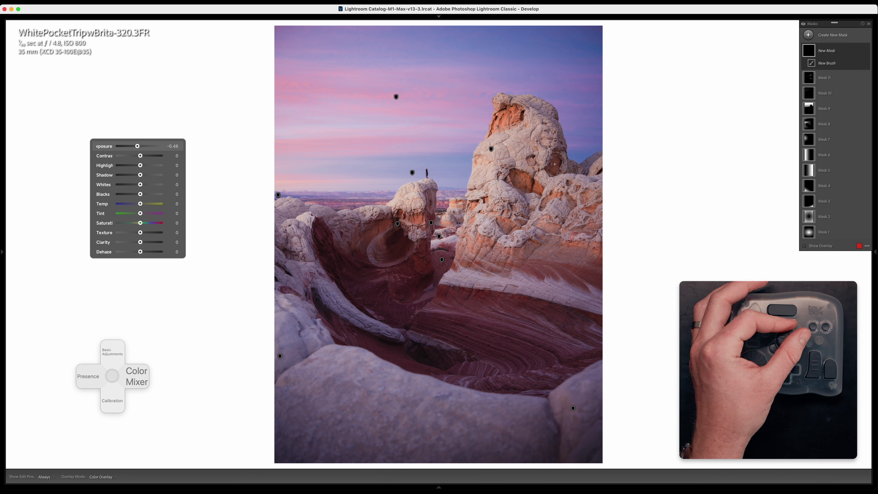
key("h")
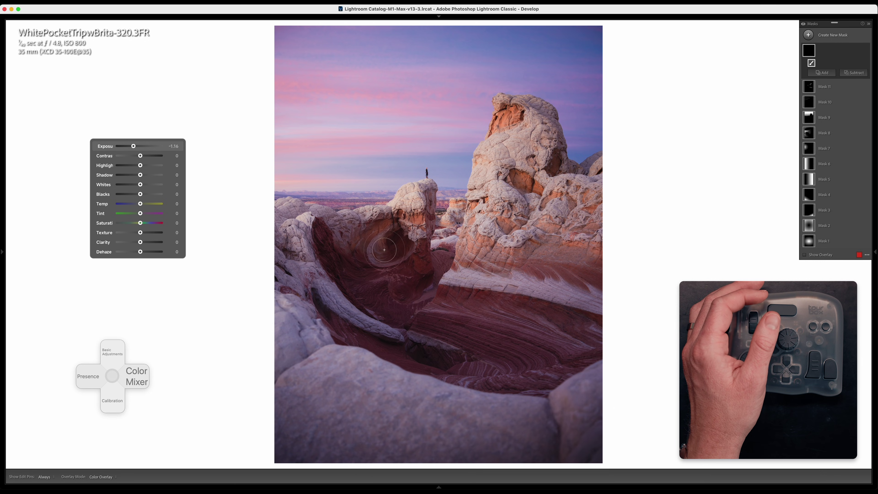
- Paint the darkening brush over the shadowed parts of the rocks, including the central hollow and the lower-left boulders
left_click(428, 197)
key("h")
key("h")
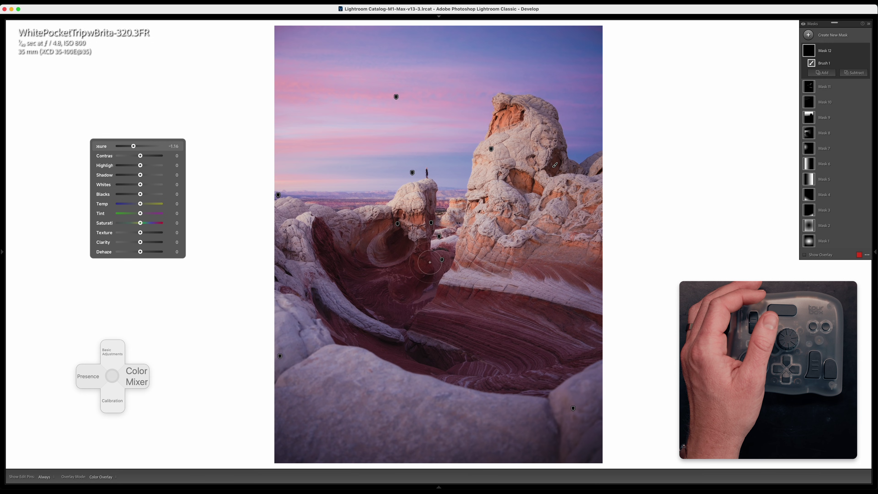
key("h")
key("h")
key("h")
key("h")
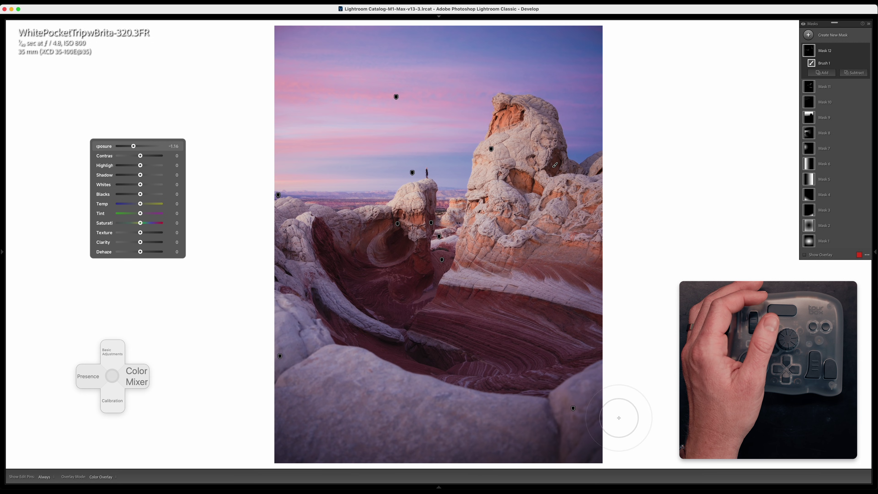
key("h")
key("h")
key("h")
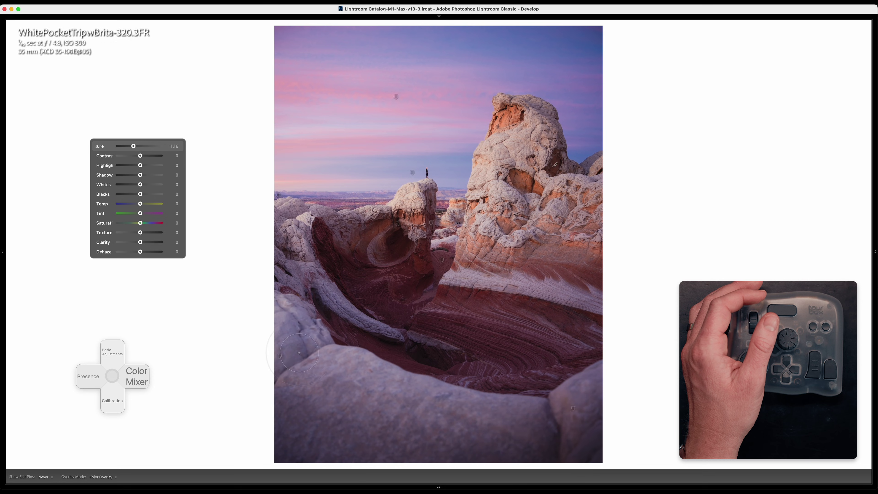
key("h")
key("h")
key("h")
key("h")
key("h")
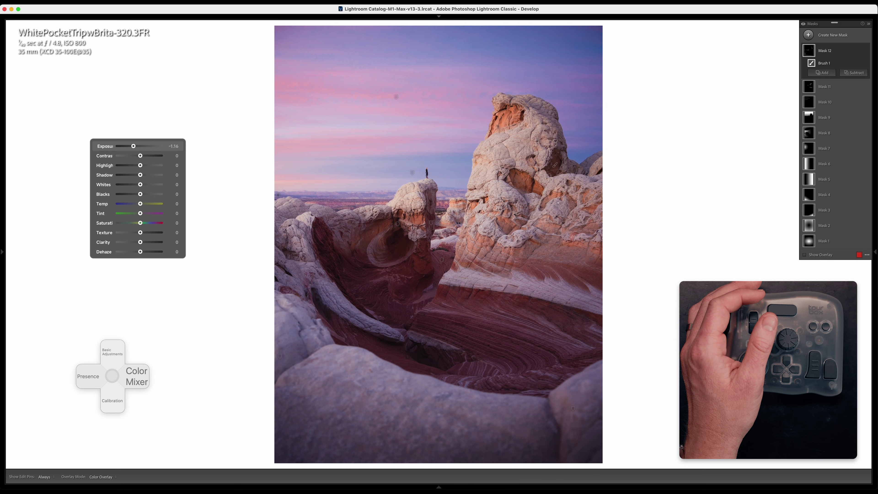
key("h")
key("h")
- Soften the darkening brush mask by setting its Exposure to -0.28
key("equal")
key("equal")
key("equal")
key("equal")
key("equal")
key("equal")
key("equal")
key("equal")
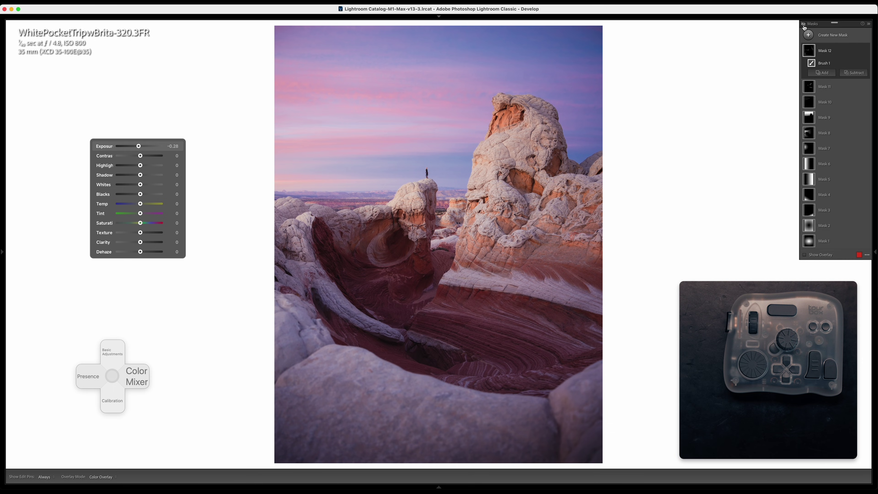
- Toggle the visibility of all masks repeatedly to compare the photo with and without the masked adjustments
left_click(804, 27)
left_click(804, 27)
left_click(804, 27)
left_click(804, 27)
left_click(803, 27)
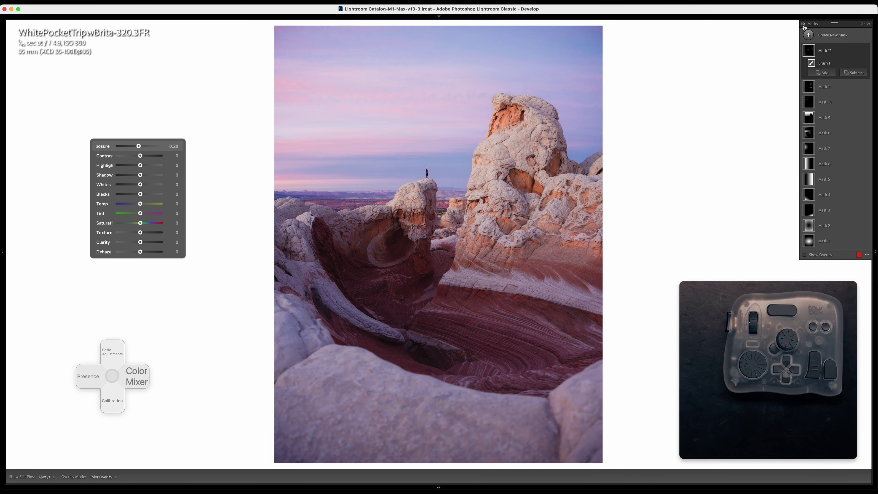
left_click(804, 27)
left_click(803, 27)
left_click(804, 27)
left_click(804, 27)
left_click(804, 27)
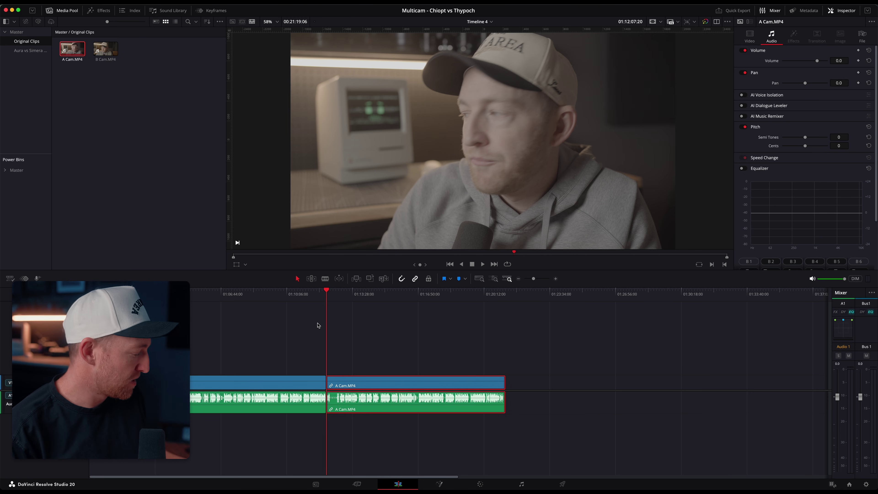
- Switch to DaVinci Resolve, briefly play the second A Cam clip, and step the playhead back and forth frame by frame
key("space")
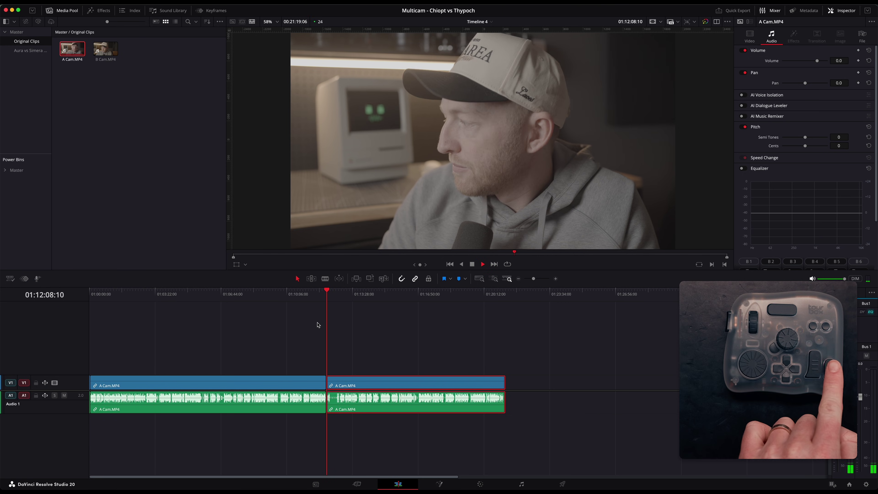
key("space")
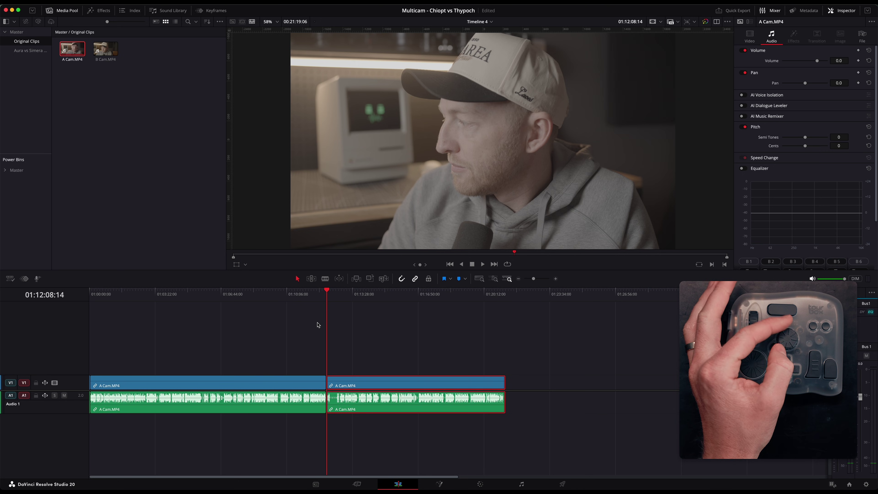
key("Left")
key("Left")
key("Left")
key("Left")
key("Right")
key("Right")
key("Left")
key("Left")
key("Left")
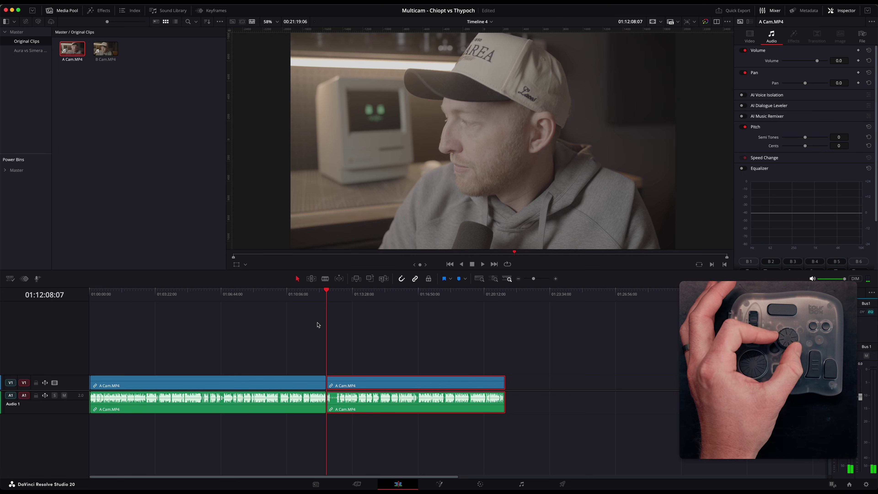
key("Right")
key("Right")
key("Right")
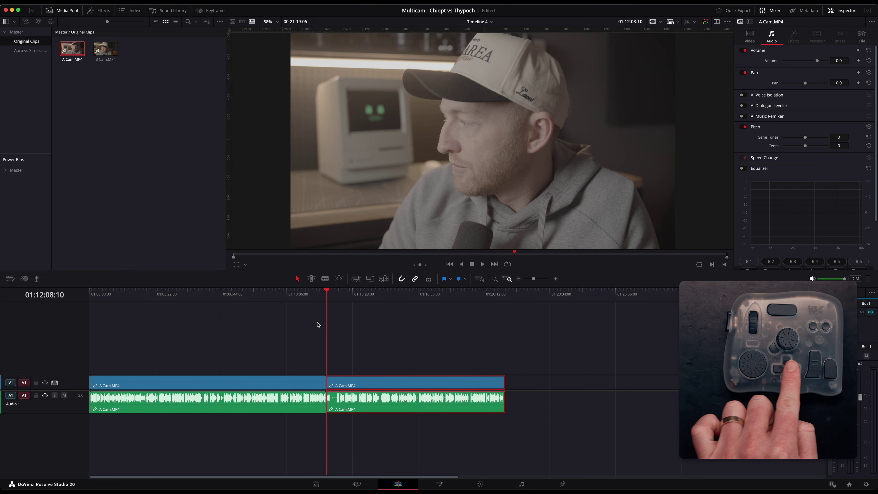
- Advance the timeline playhead by one second and three frames to 01:12:09:13
key("shift+Right")
key("Right")
key("Right")
key("Right")
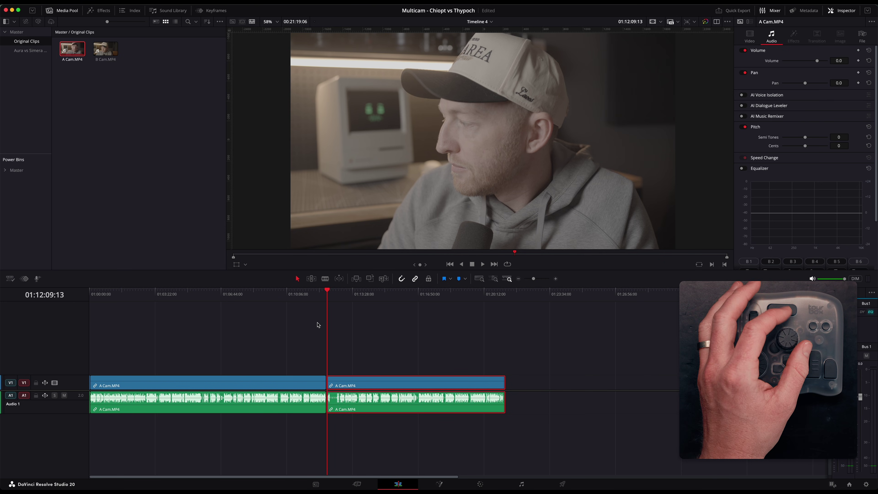
- Play on to 01:12:16:22 and split the second A Cam clip there
key("super+equal")
key("super+equal")
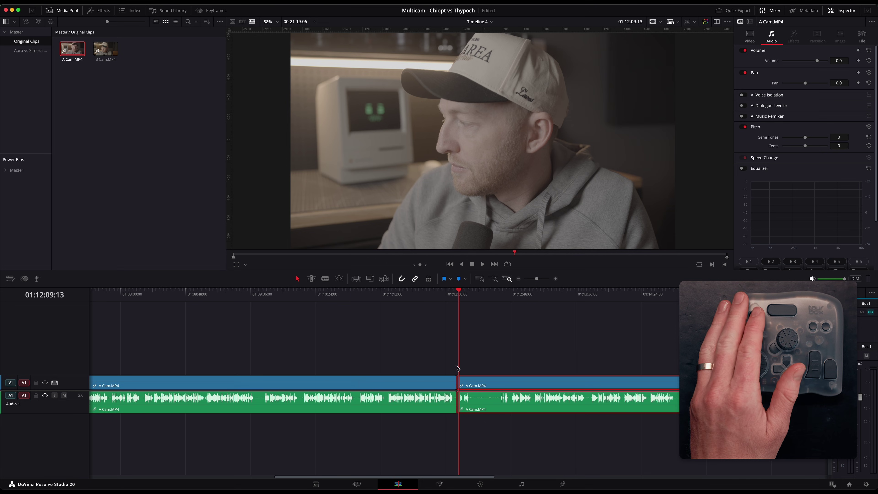
key("l")
key("l")
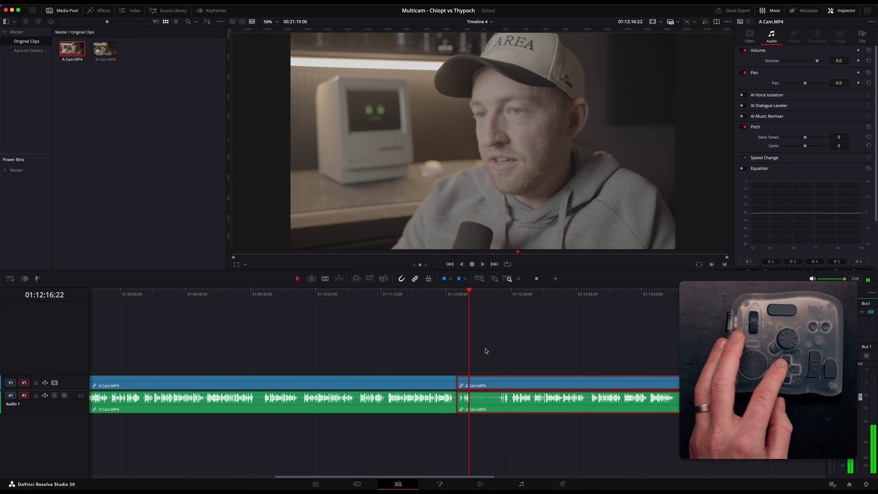
key("super+b")
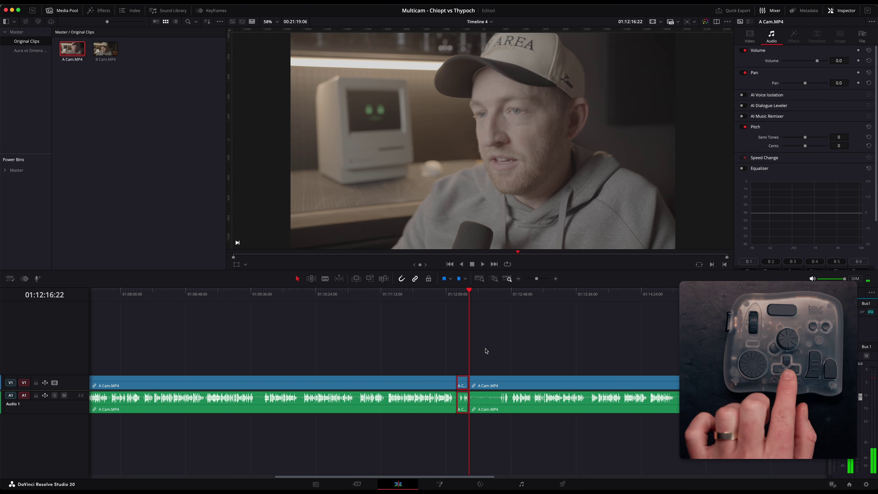
- Ripple-trim the start of the last A Cam clip up to 01:12:39:00, then split the clip at 01:12:27:09
left_click(499, 293)
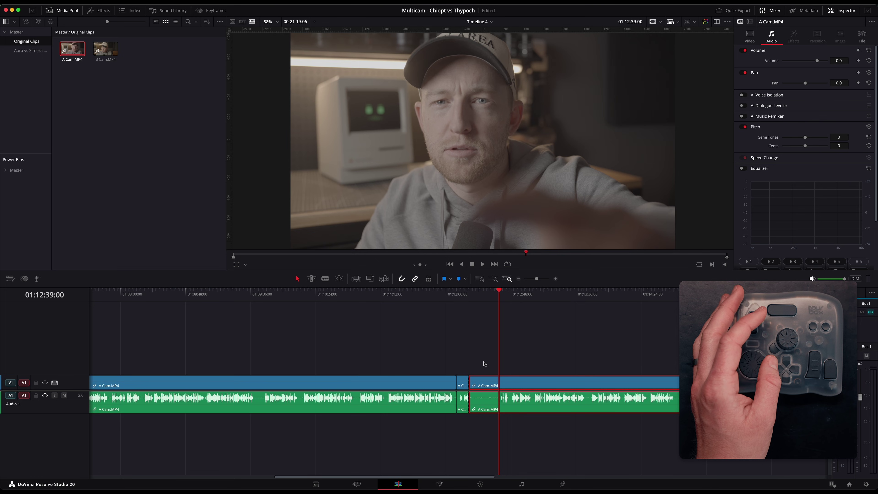
key("Up")
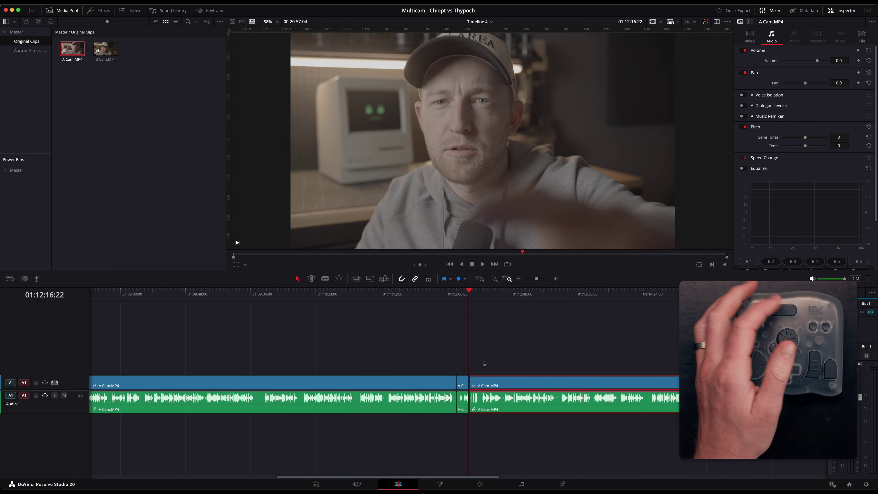
left_click(484, 293)
key("super+=")
key("super+=")
key("super+=")
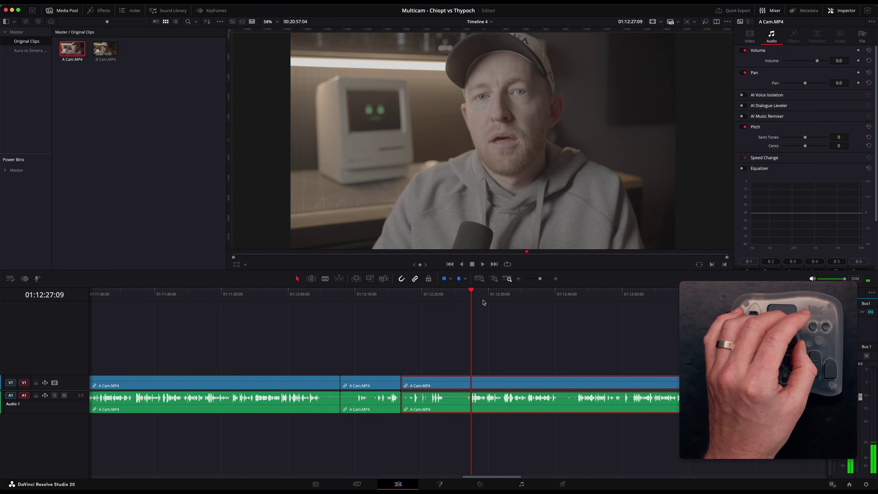
key("super+b")
- Ripple-trim the end of the clip before the newest cut back to 01:12:23:02, closing the silent gap
key("Left")
key("Left")
key("Left")
key("Left")
key("Left")
key("Left")
key("Left")
key("Left")
key("Left")
key("Left")
key("Left")
key("Left")
key("Left")
key("Left")
key("Left")
key("Left")
key("Left")
key("Left")
key("Left")
key("Left")
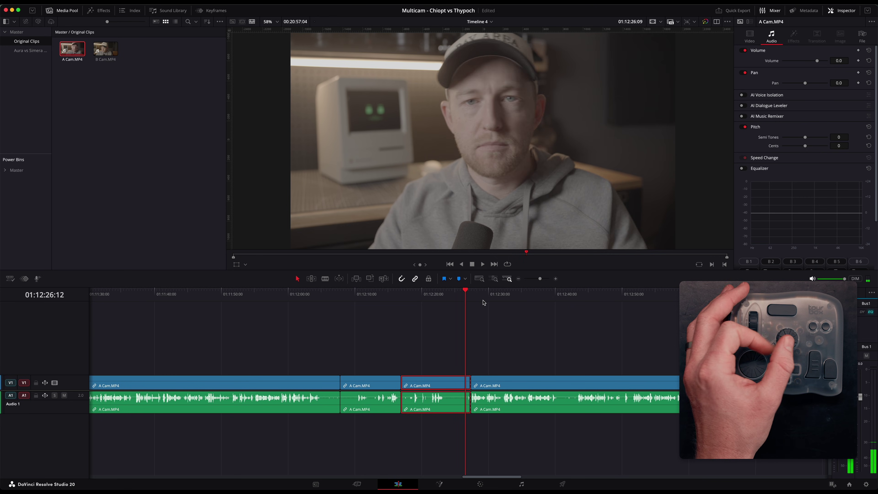
key("Left")
key("Left")
key("Left")
key("Left")
key("Left")
key("Left")
key("Left")
key("Left")
key("Left")
key("Left")
key("Left")
key("Left")
key("Left")
key("Left")
key("Left")
key("Left")
key("Left")
key("Left")
key("Left")
key("Left")
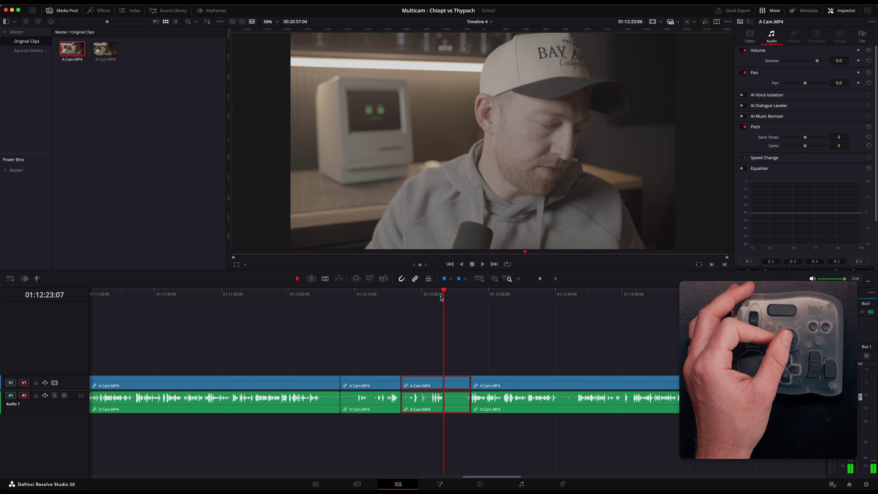
key("shift+bracketright")
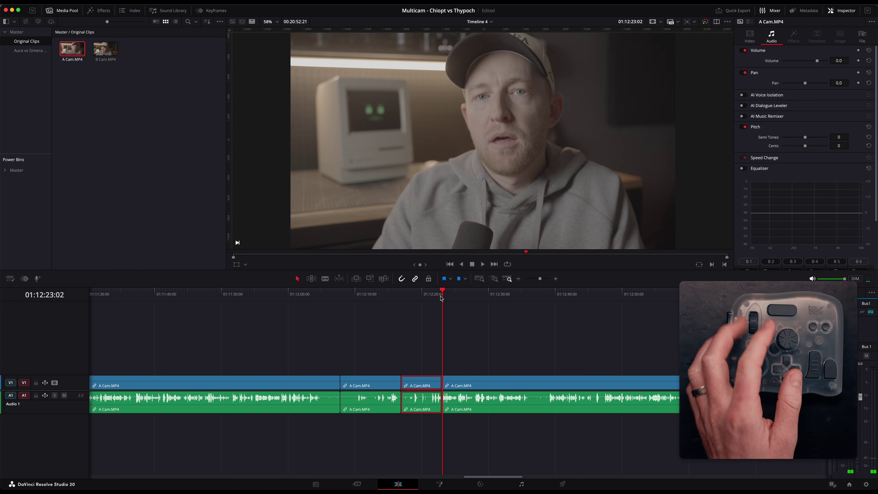
- Ripple-delete the short A Cam clip that spans 01:12:07:20 to 01:12:16:22
left_click(384, 297)
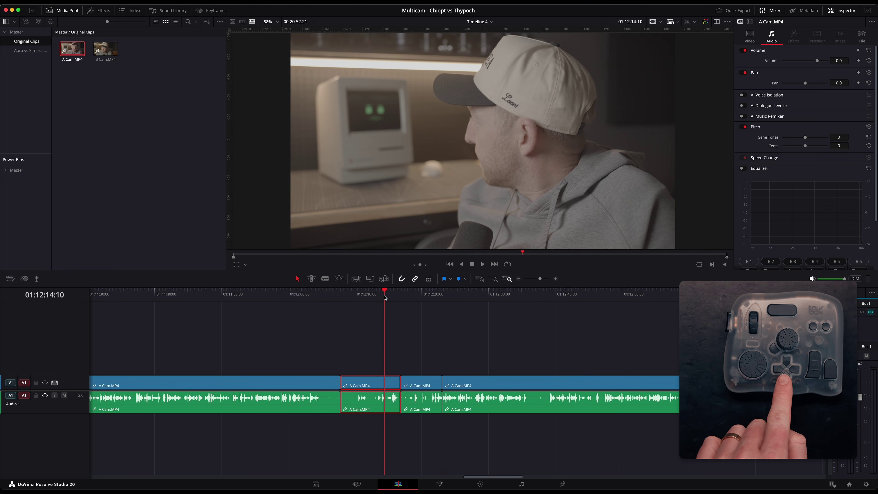
key("Delete")
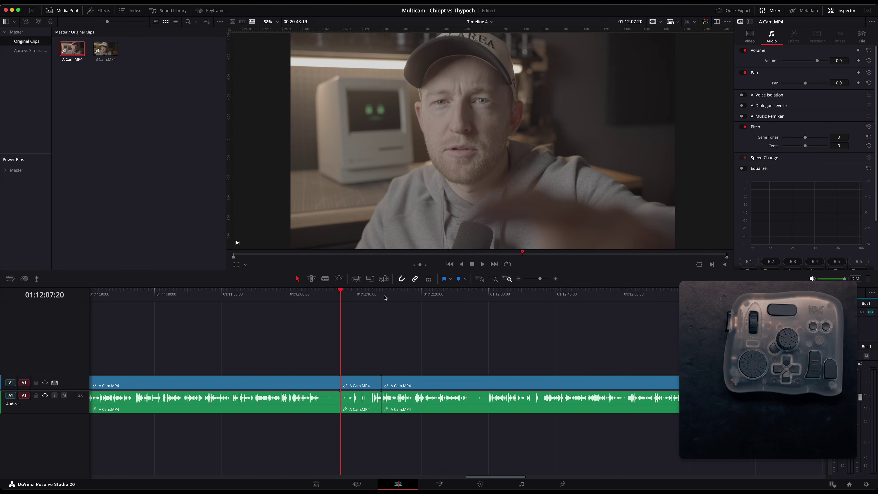